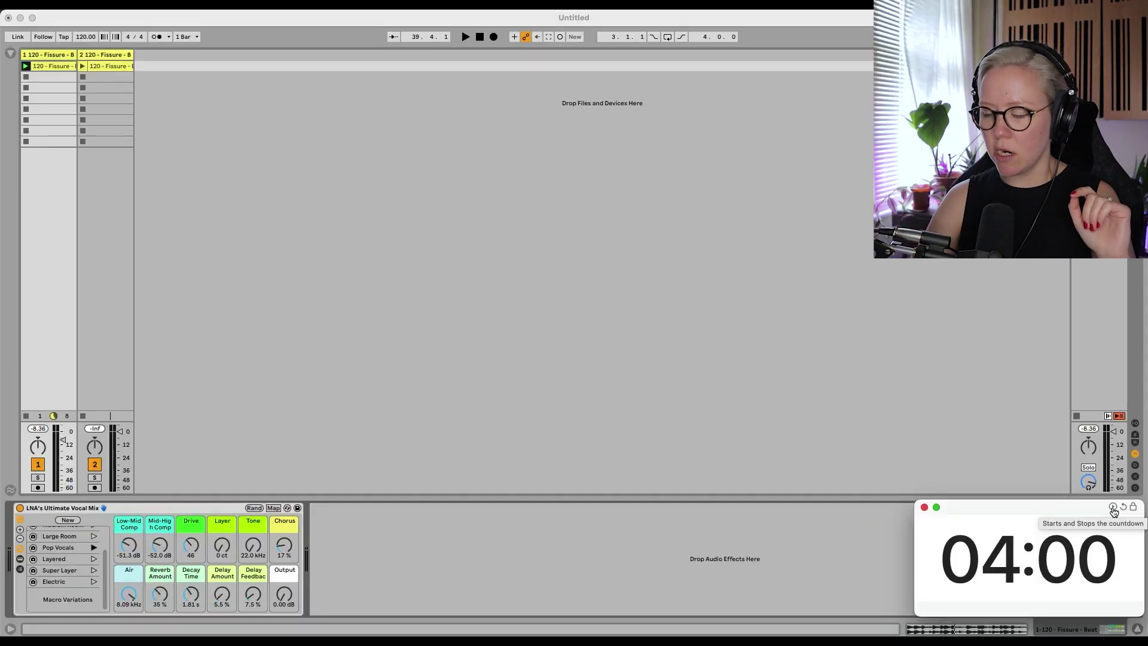
- Start the four-minute countdown timer
left_click(1114, 508)
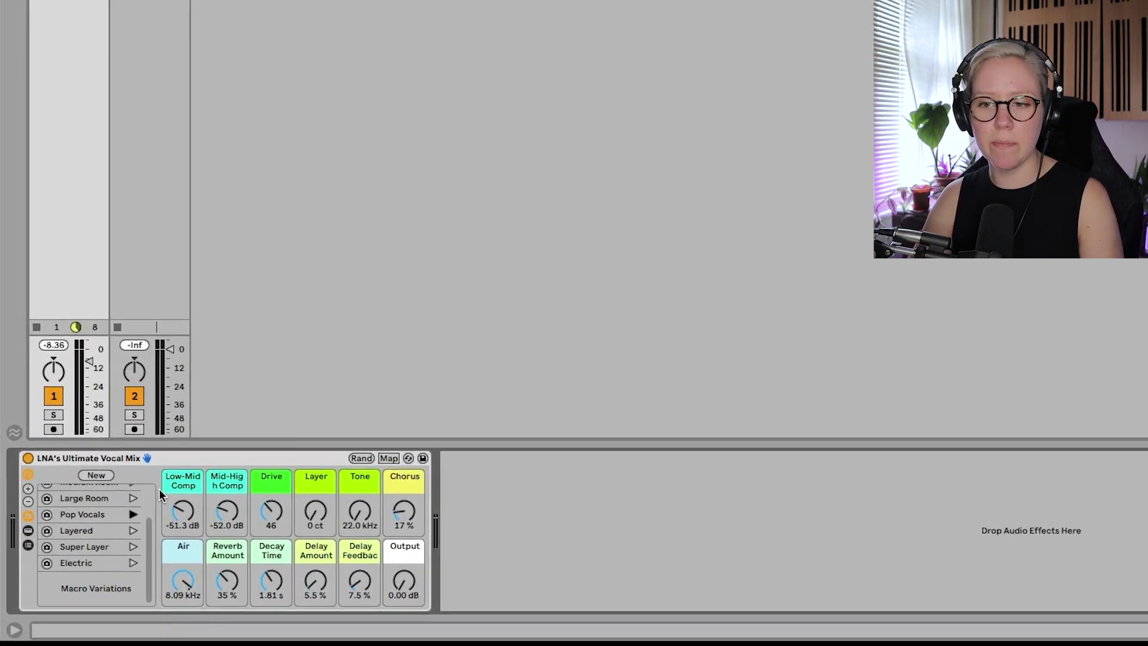
scroll(123, 524, "up", 3)
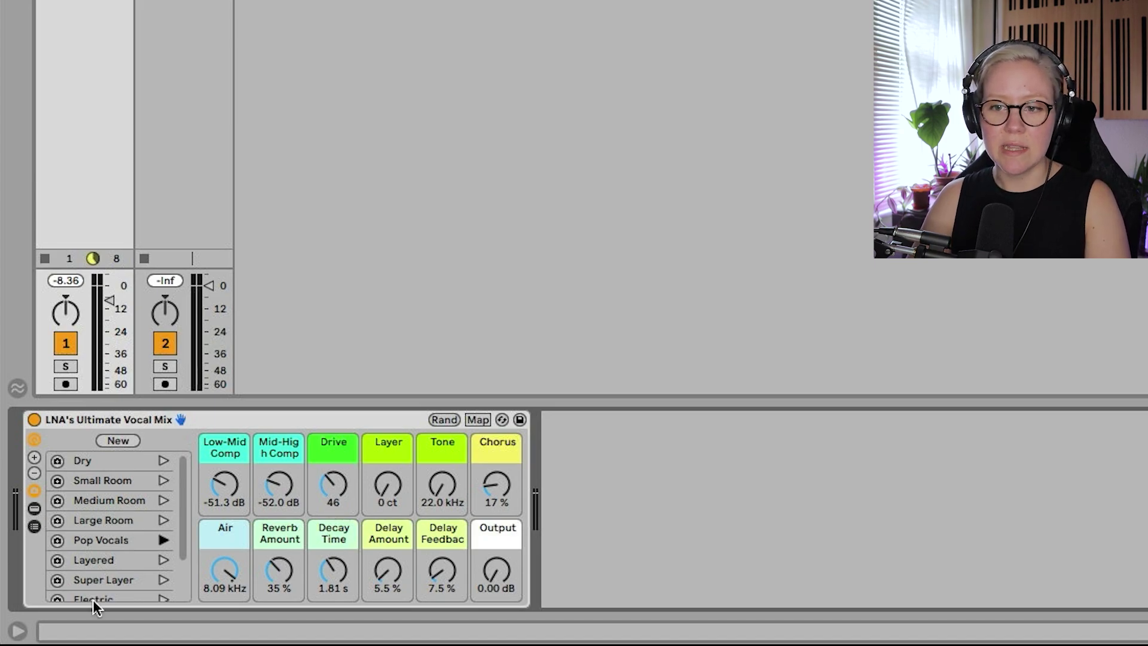
scroll(122, 550, "down", 3)
scroll(121, 550, "up", 3)
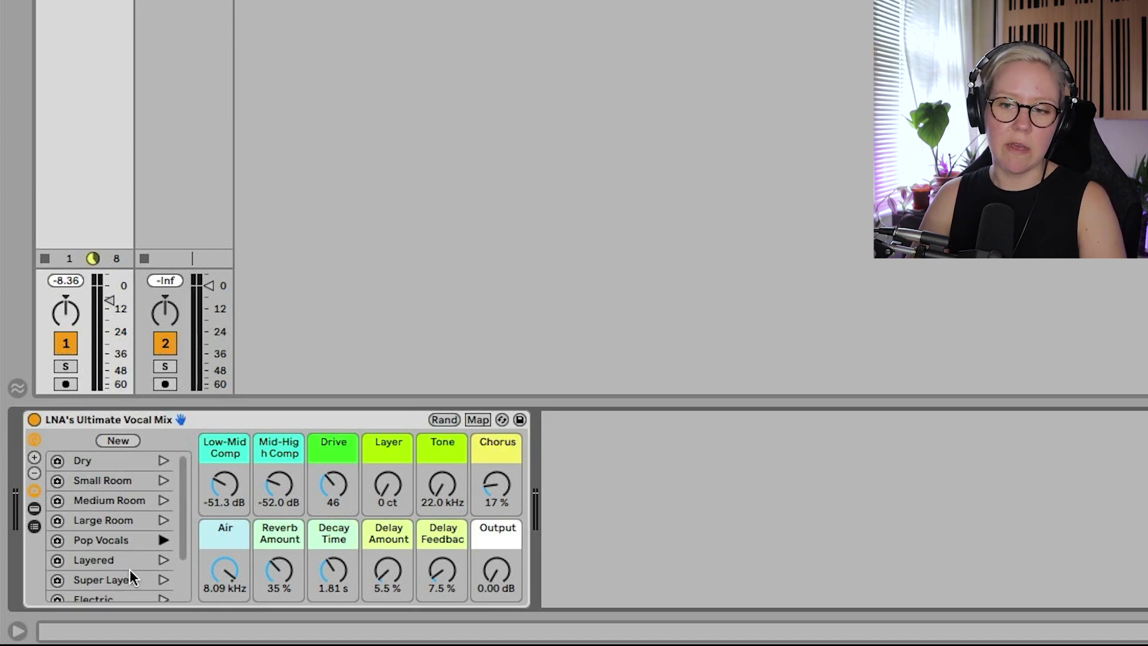
scroll(131, 574, "down", 3)
scroll(158, 528, "up", 3)
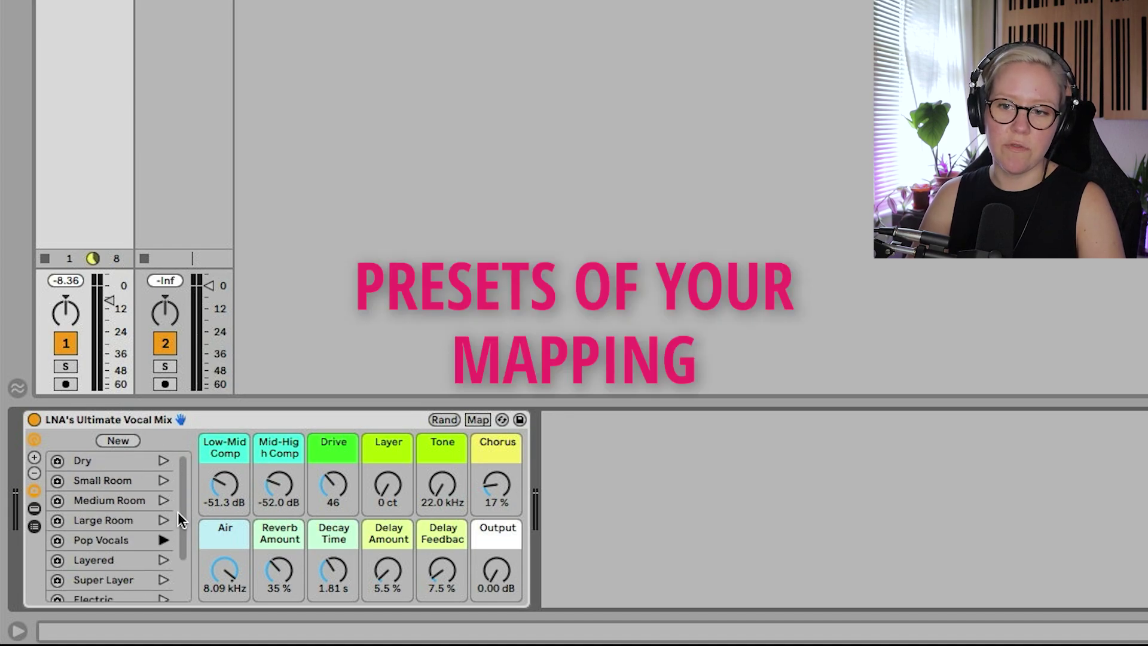
- Recall Medium Room, Large Room, Pop Vocals and Layered, ending on Super Layer (Layer 2 ct, Reverb 7.1 %)
left_click(163, 500)
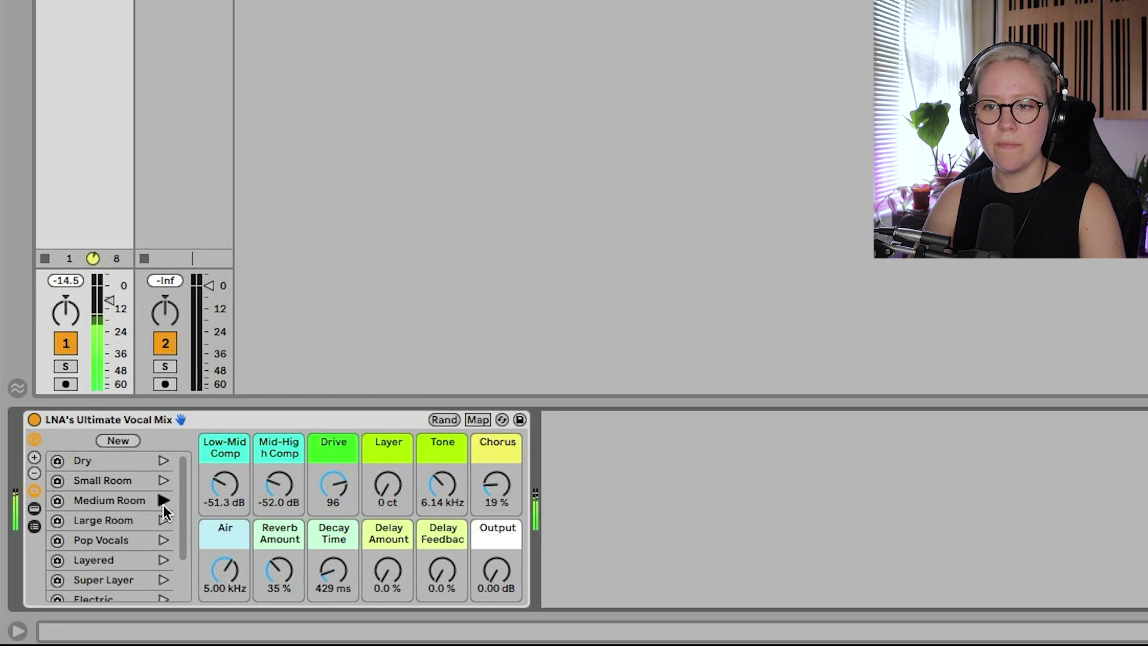
left_click(163, 520)
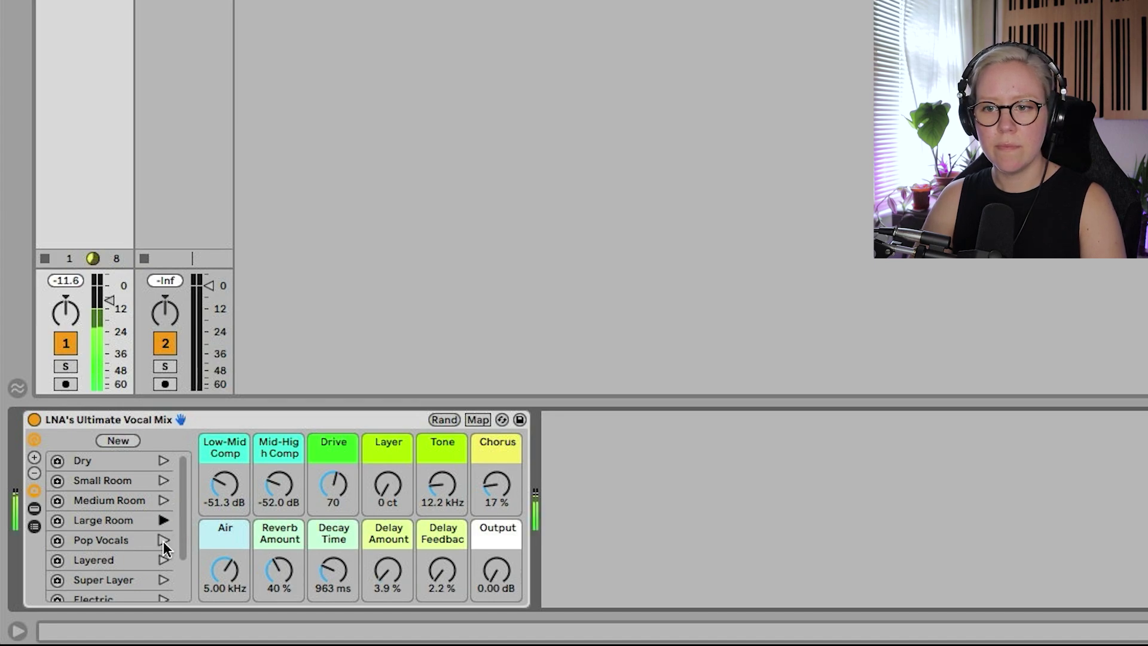
left_click(163, 540)
left_click(163, 560)
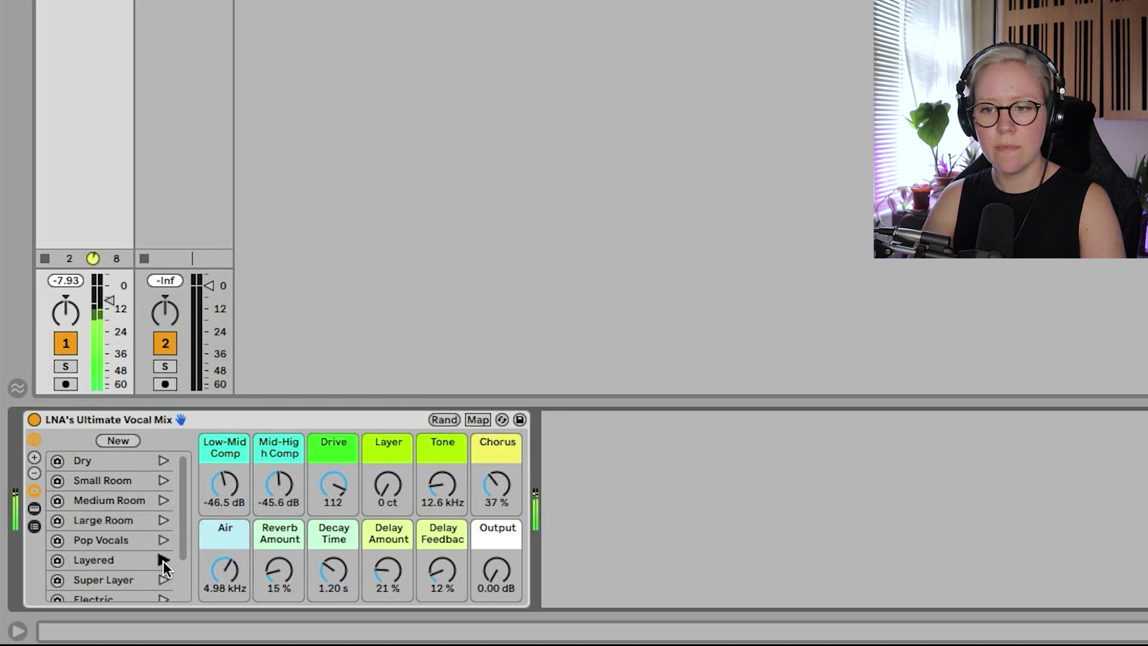
scroll(160, 562, "down", 3)
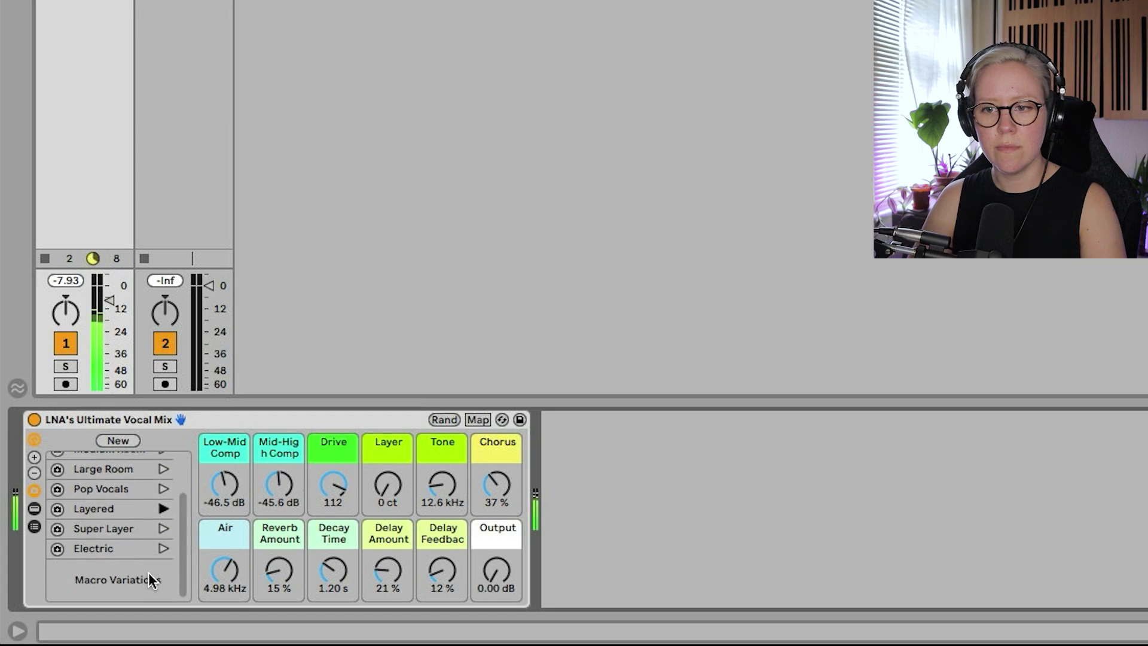
left_click(163, 528)
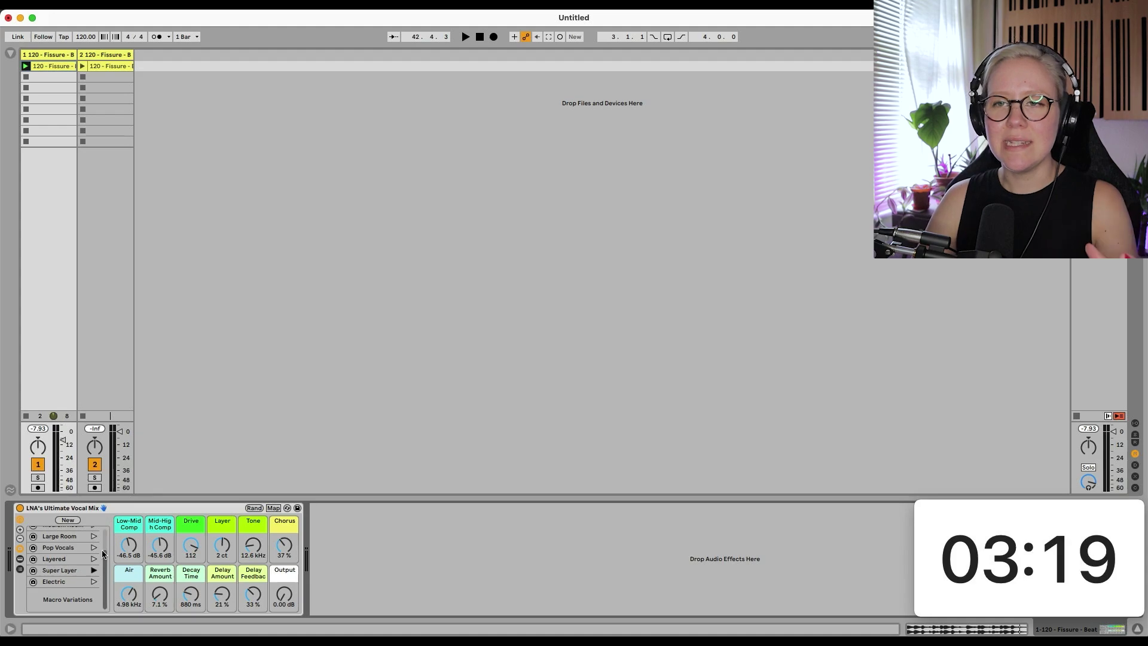
- Load an empty Audio Effect Rack from the browser's Audio Effects onto track 2
left_click(105, 56)
left_click(11, 53)
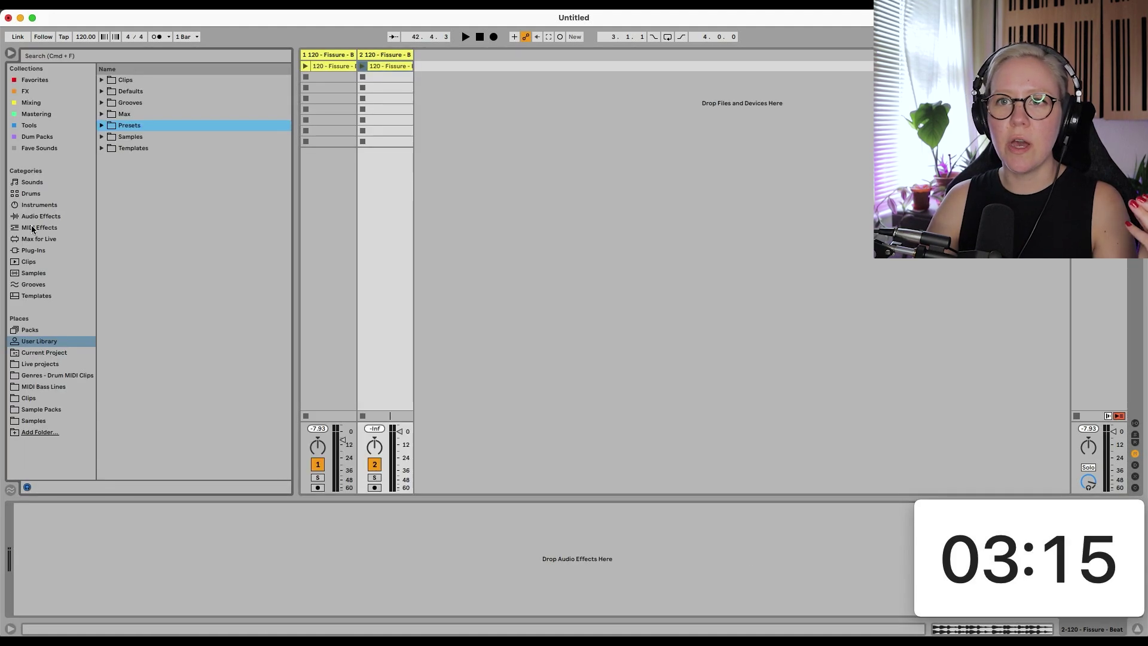
left_click(39, 217)
left_click(109, 182)
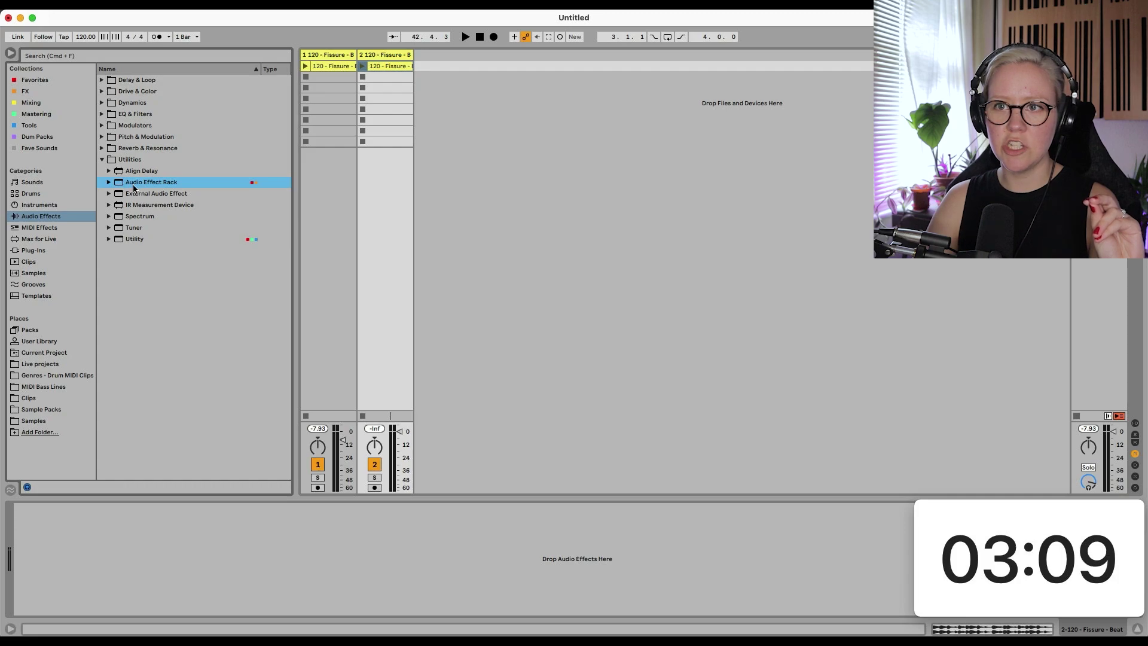
double_click(132, 187)
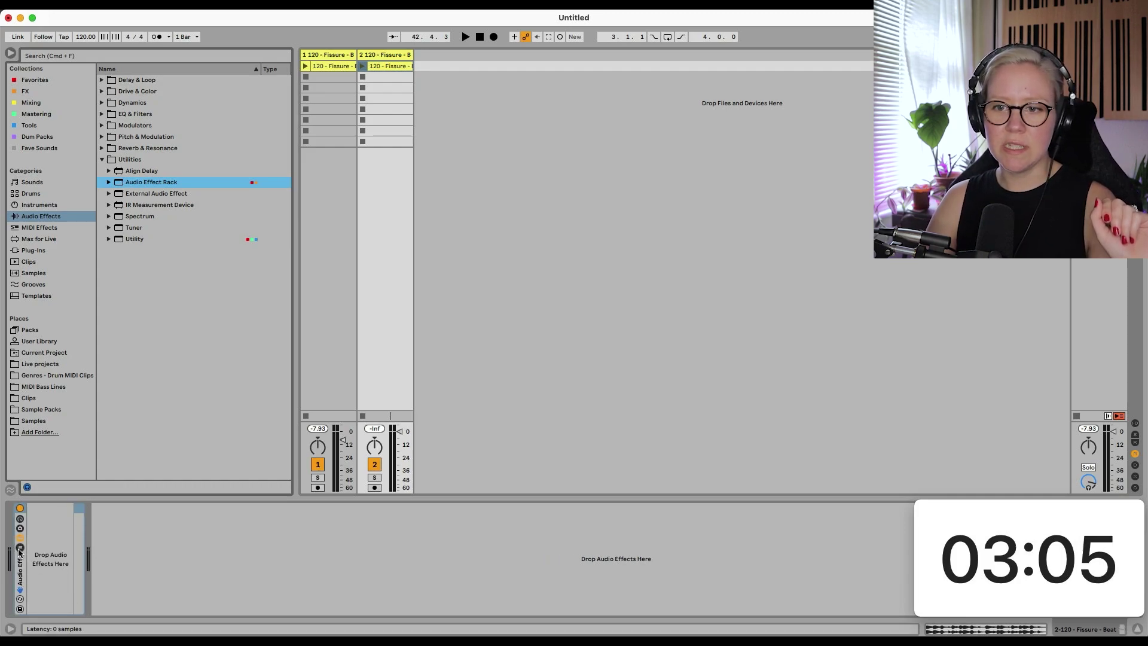
left_click(39, 220)
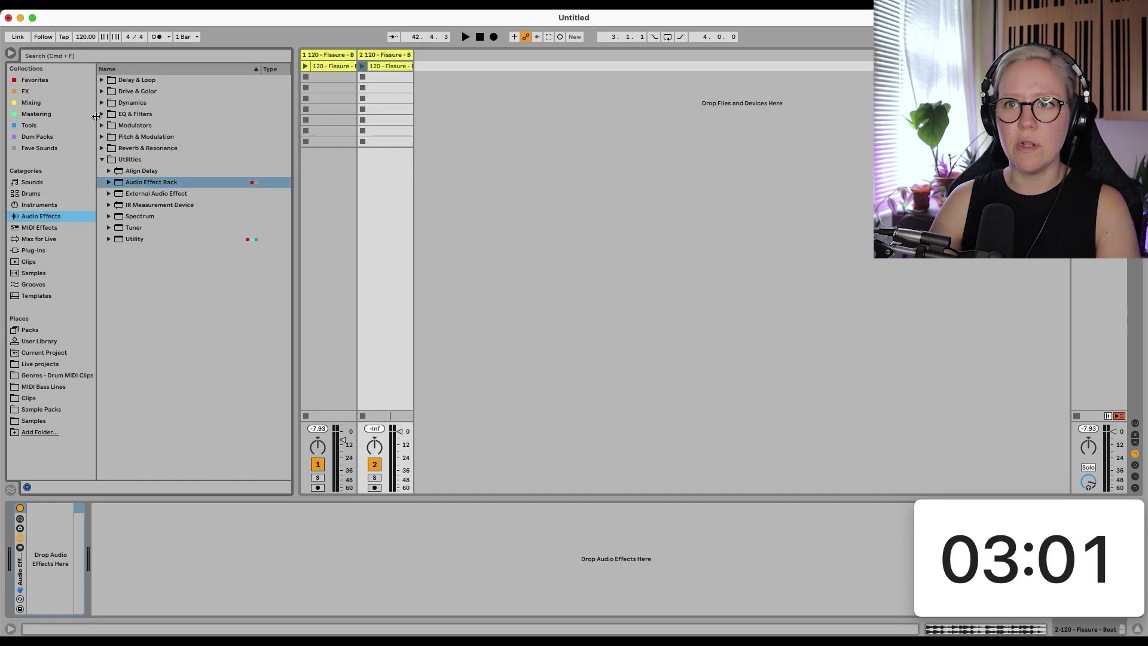
- Add Auto Filter from EQ & Filters, then Delay from Delay & Loop, into the rack on track 2
left_click(103, 115)
double_click(139, 126)
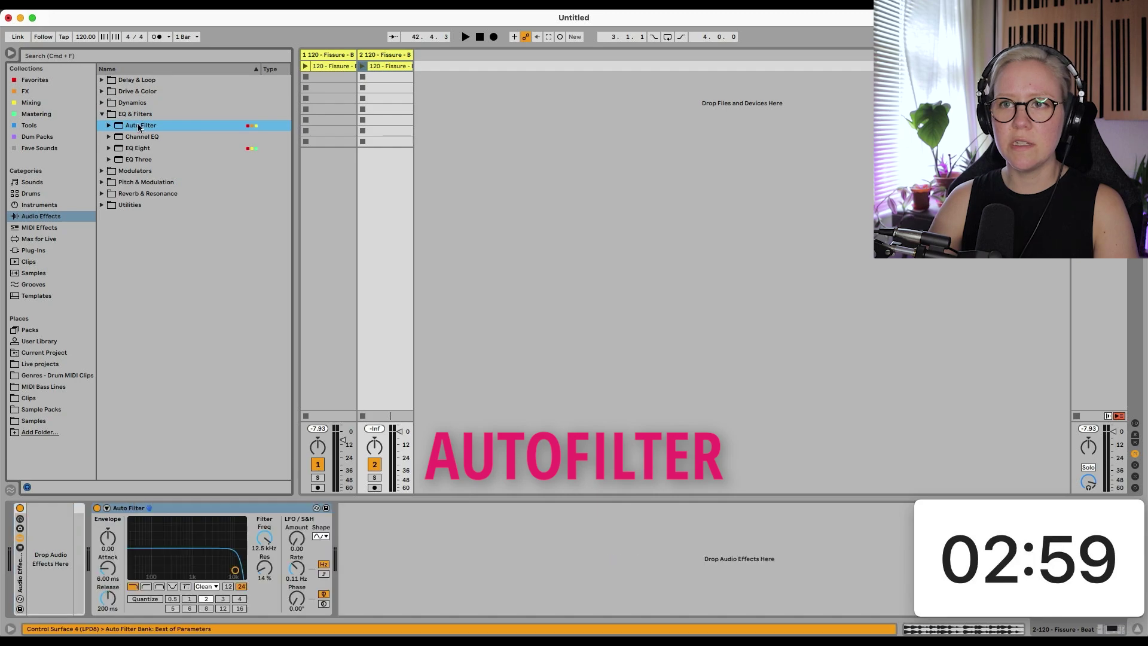
left_click(182, 513)
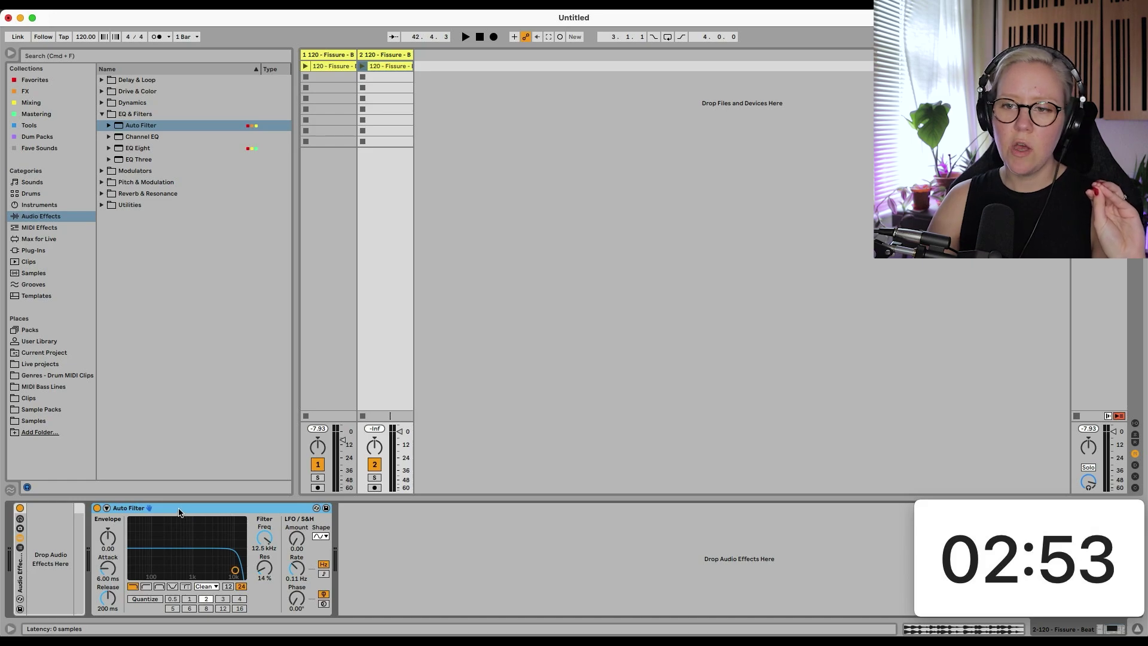
scroll(50, 530, "right", 3)
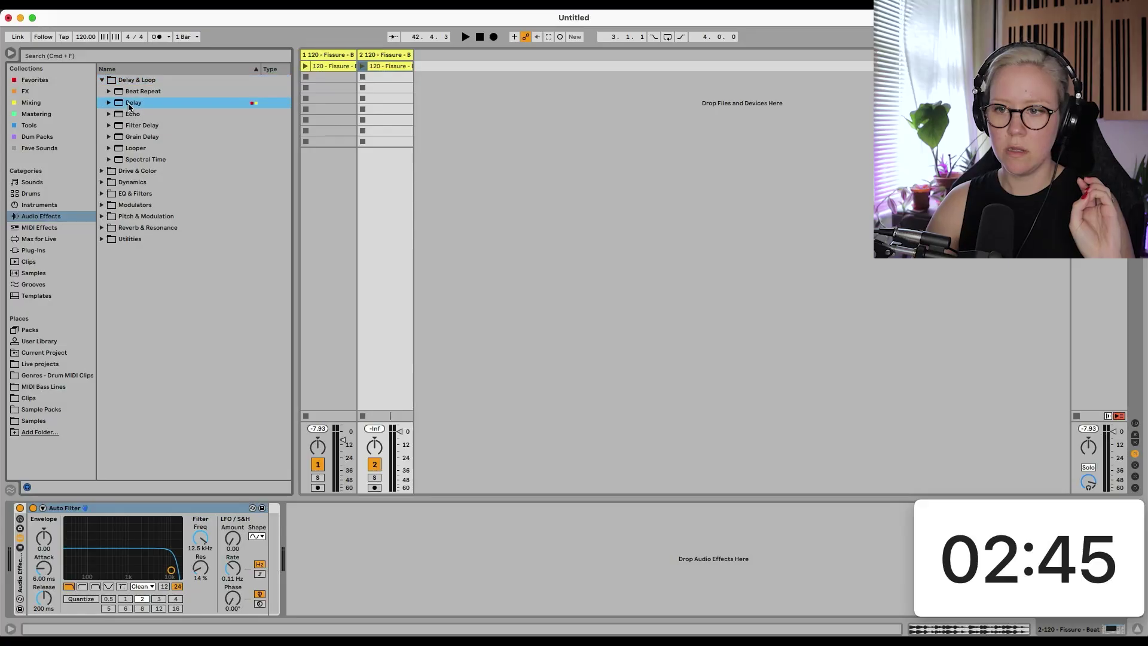
key("Return")
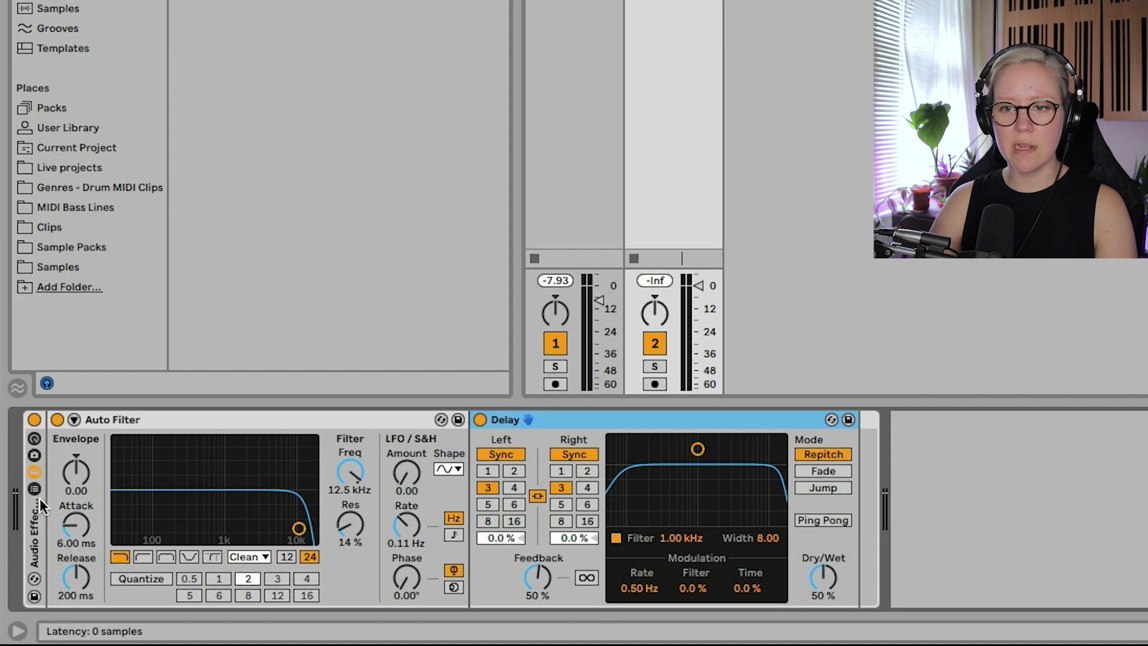
- Unfold the Audio Effect Rack, show its Macro Variations and macro knobs, and widen the browser
double_click(43, 514)
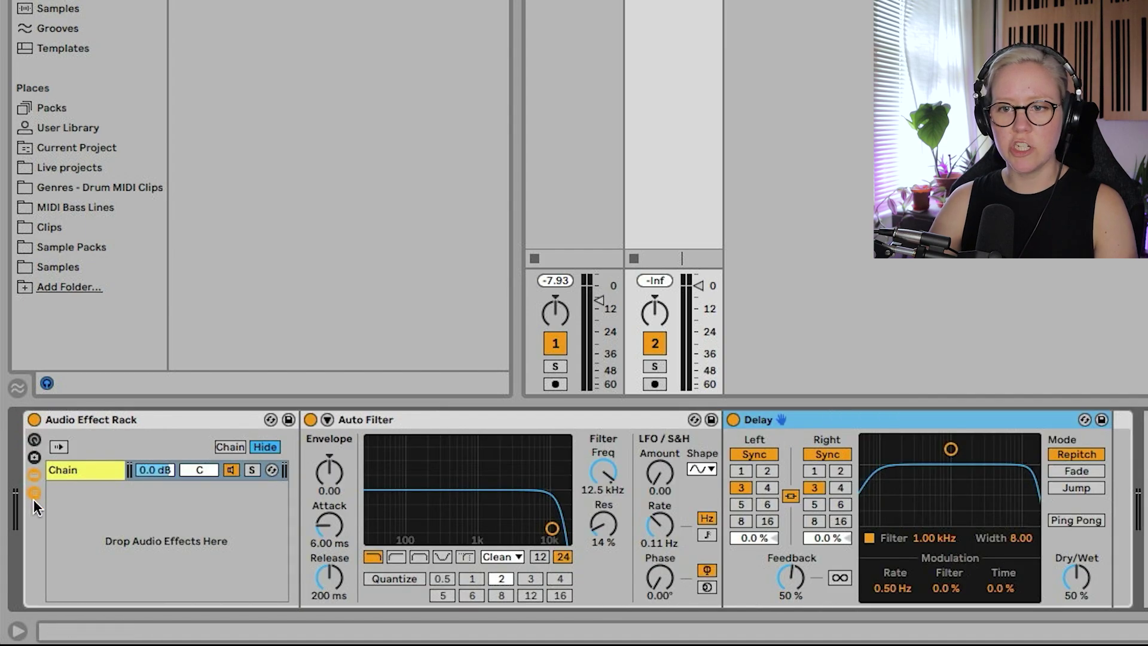
left_click(35, 459)
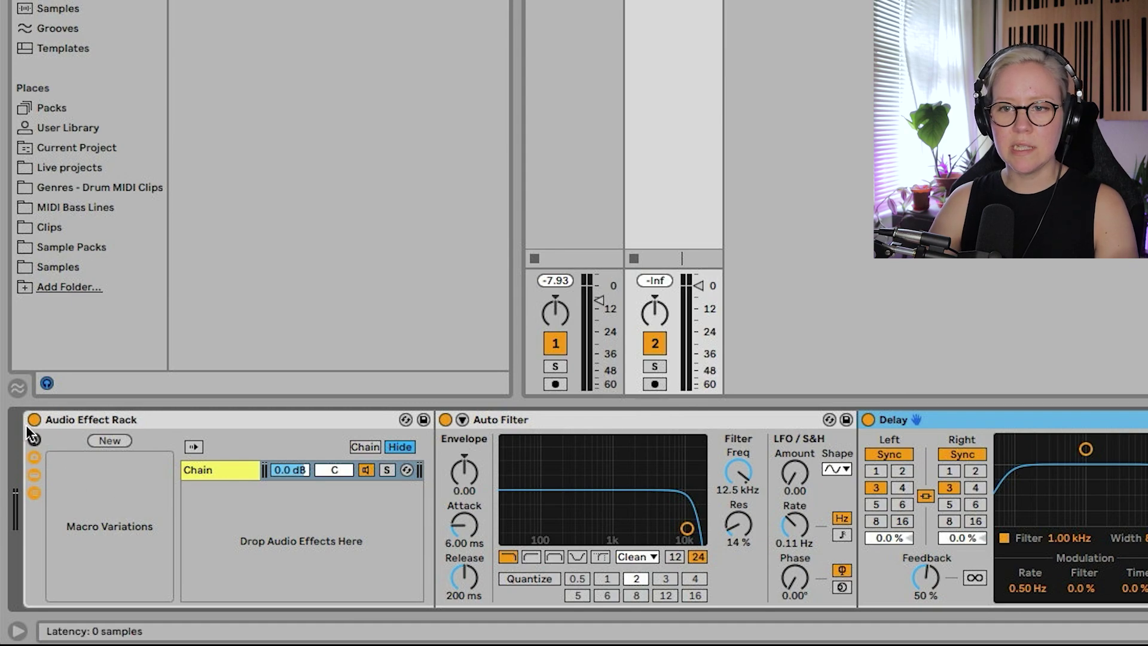
left_click(33, 441)
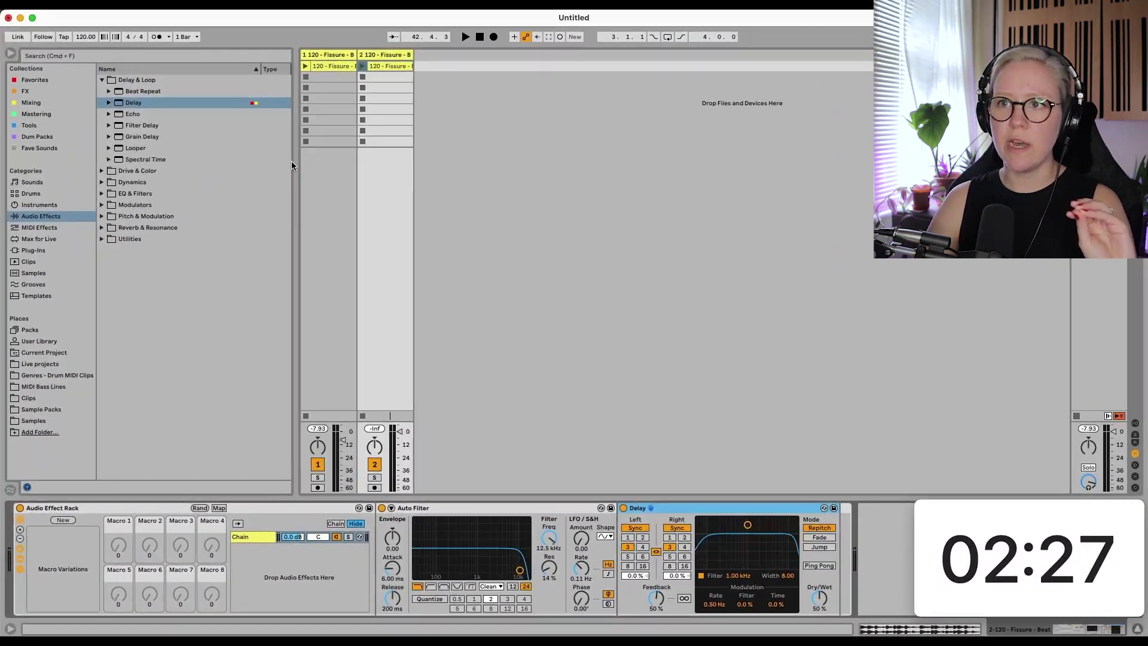
left_click_drag(295, 162, 346, 162)
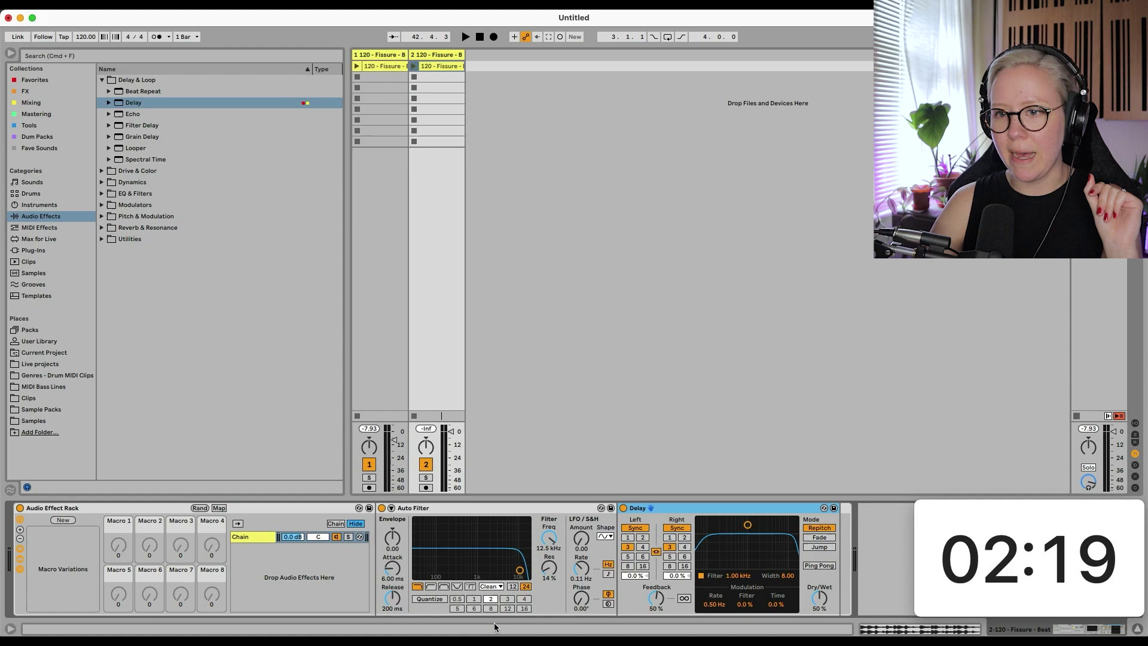
- Map the Auto Filter's Freq knob to Macro 1, spanning 26.0 Hz to 19.9 kHz
left_click(219, 508)
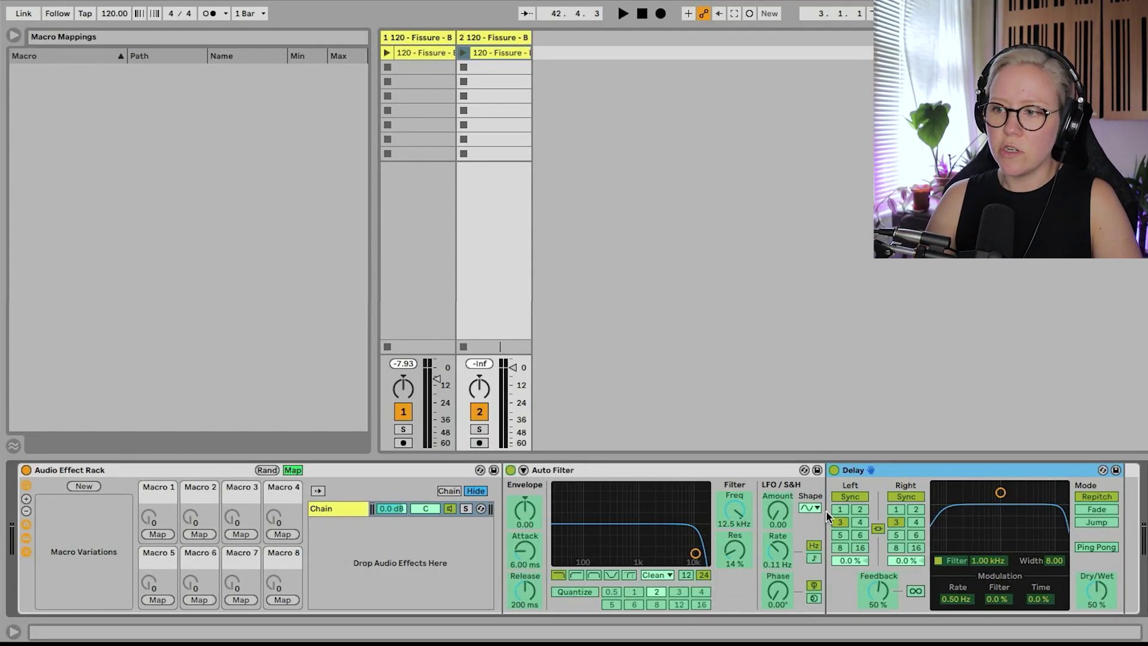
left_click(737, 514)
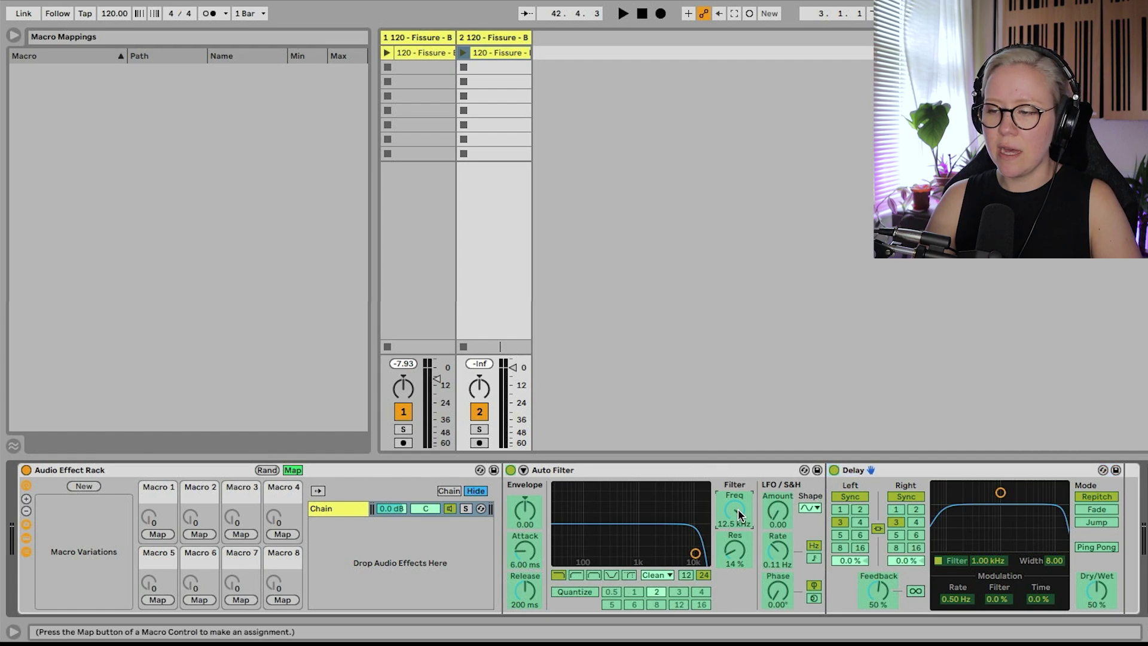
left_click(158, 535)
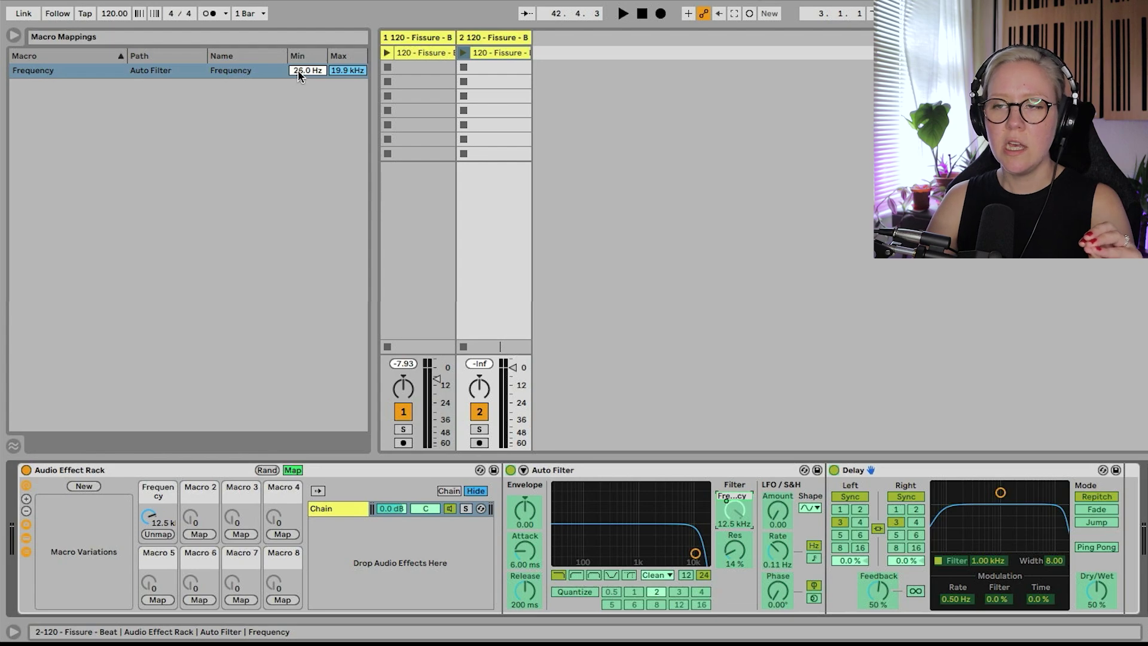
- Sweep the Frequency macro between 19.9 kHz and 26 Hz to hear the filter
left_click(292, 470)
left_click_drag(158, 520, 158, 473)
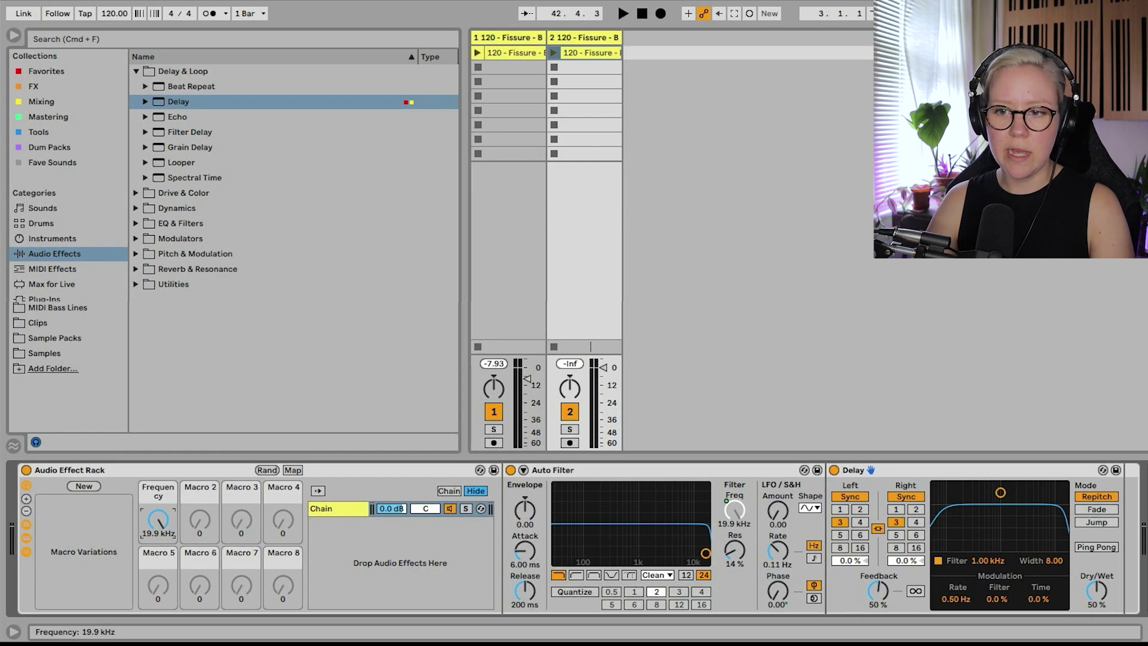
left_click_drag(158, 519, 158, 592)
left_click_drag(162, 524, 161, 479)
- Set the Frequency mapping's minimum to 200 Hz
left_click(290, 470)
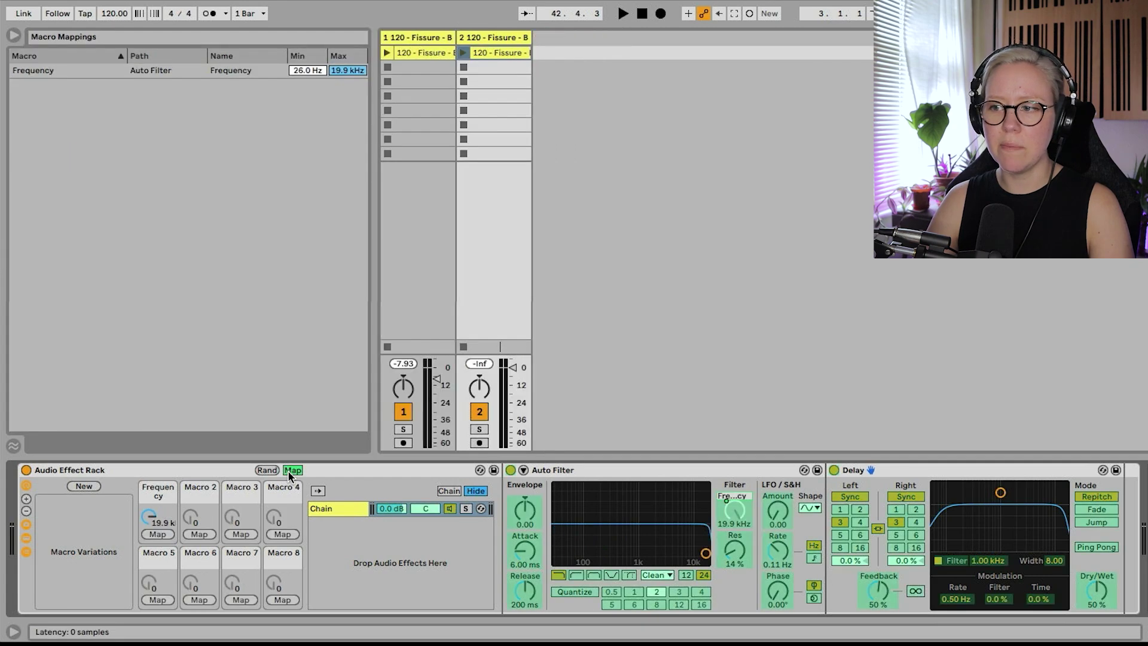
left_click(306, 71)
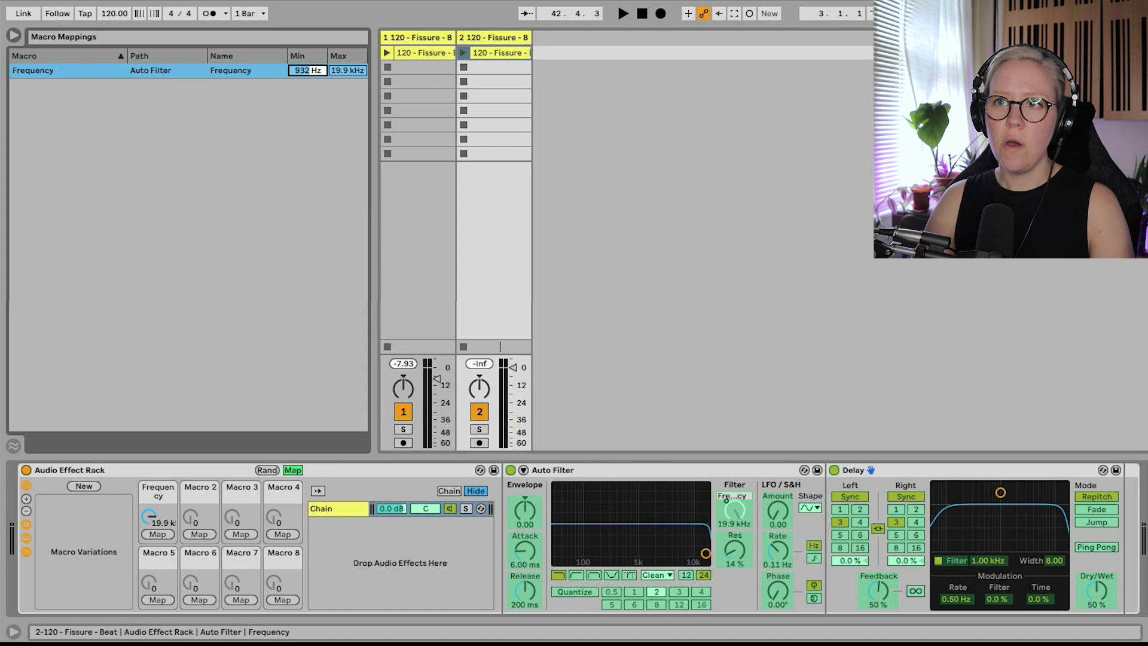
left_click_drag(298, 70, 298, 70)
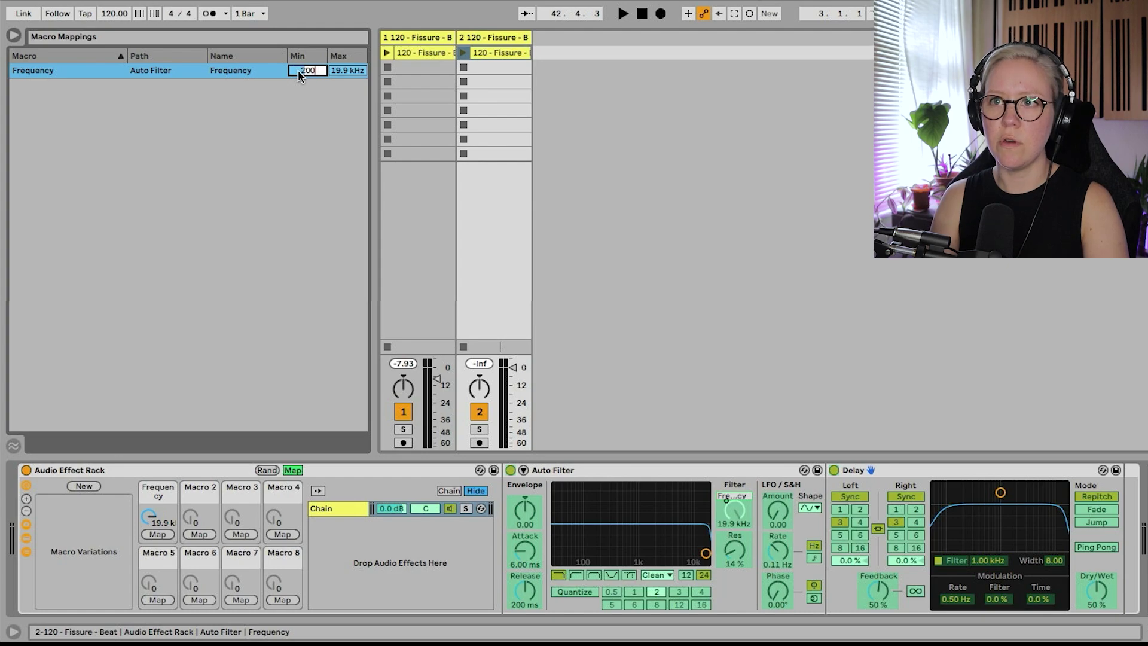
type("200")
key("Return")
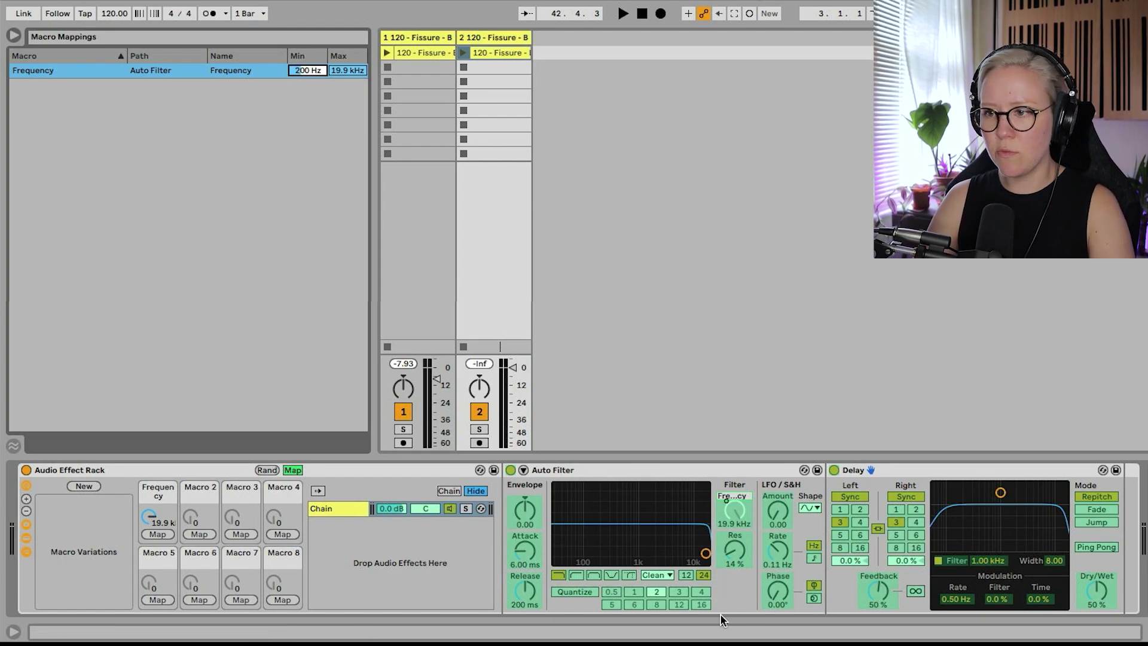
- Map the Auto Filter's LFO Amount to Macro 2, start playback, and sync the LFO rate to 1/4
left_click(779, 515)
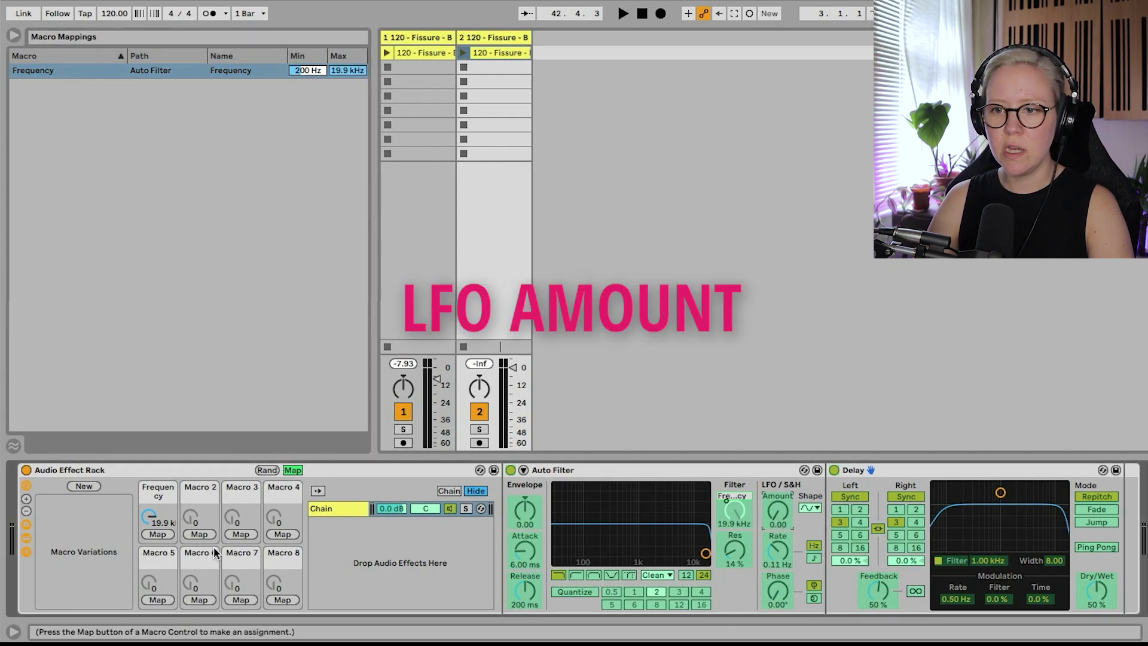
left_click(199, 517)
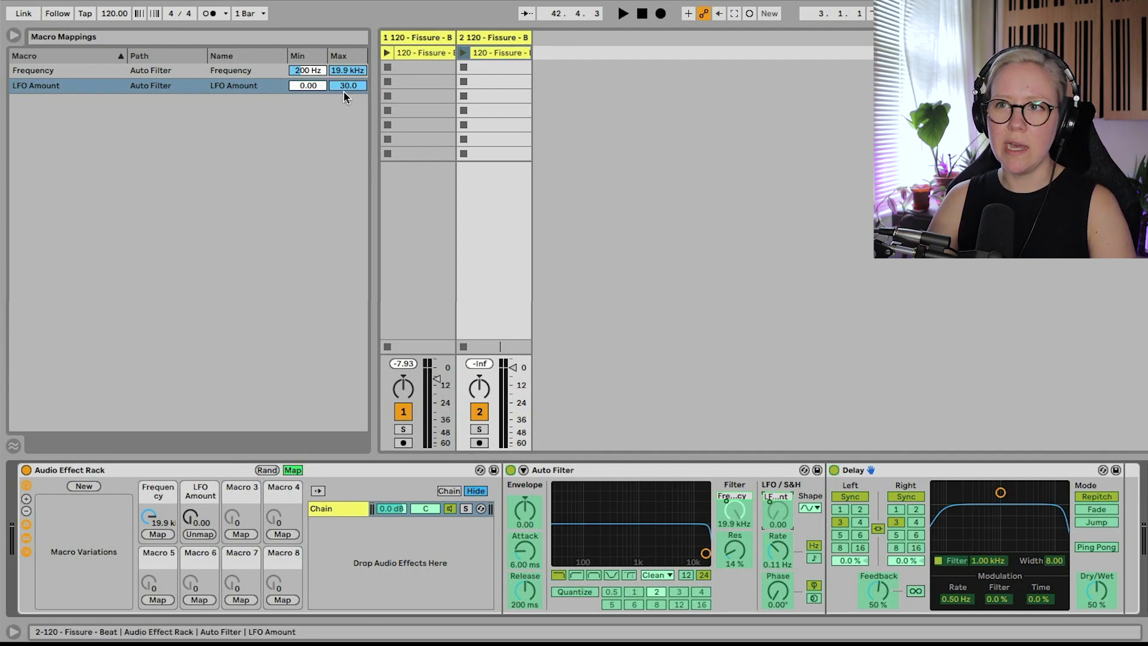
left_click(293, 470)
key("space")
key("space")
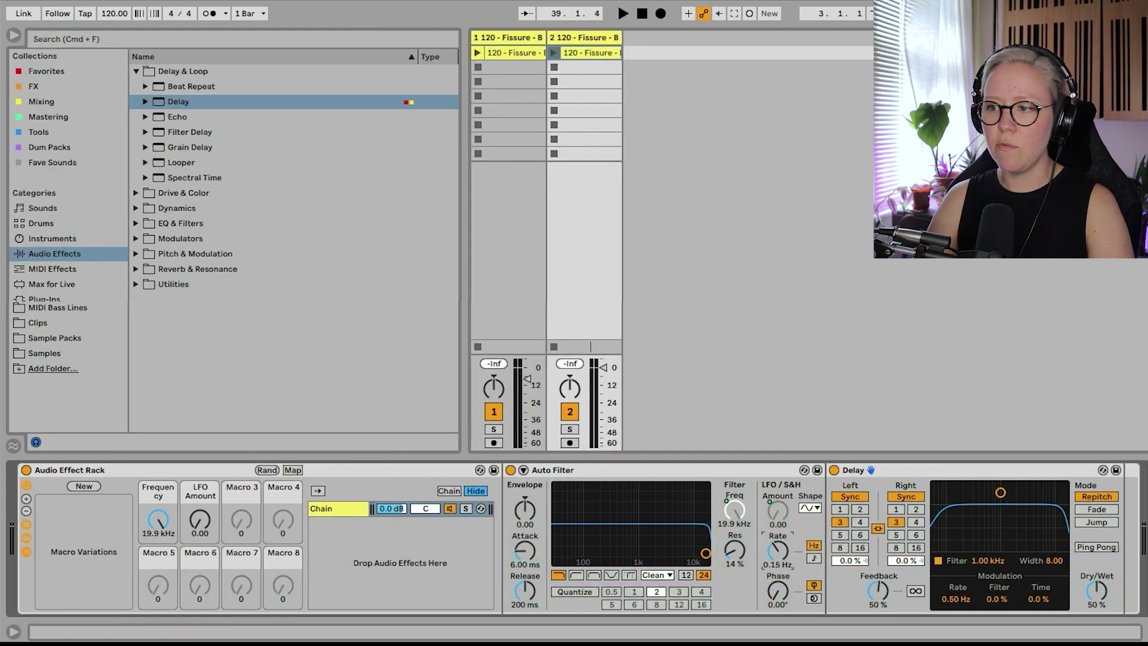
left_click(814, 558)
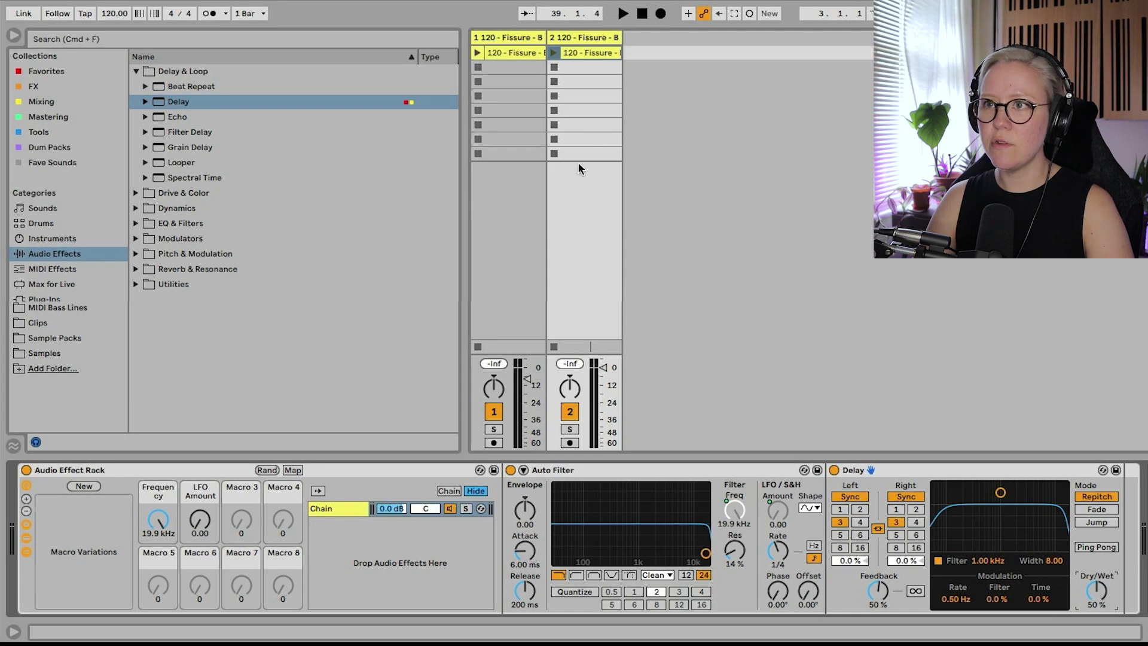
- Map Delay Feedback to Macro 3 (0–95%) and Delay Dry/Wet to Macro 4 (0–100%)
left_click(292, 470)
left_click(885, 593)
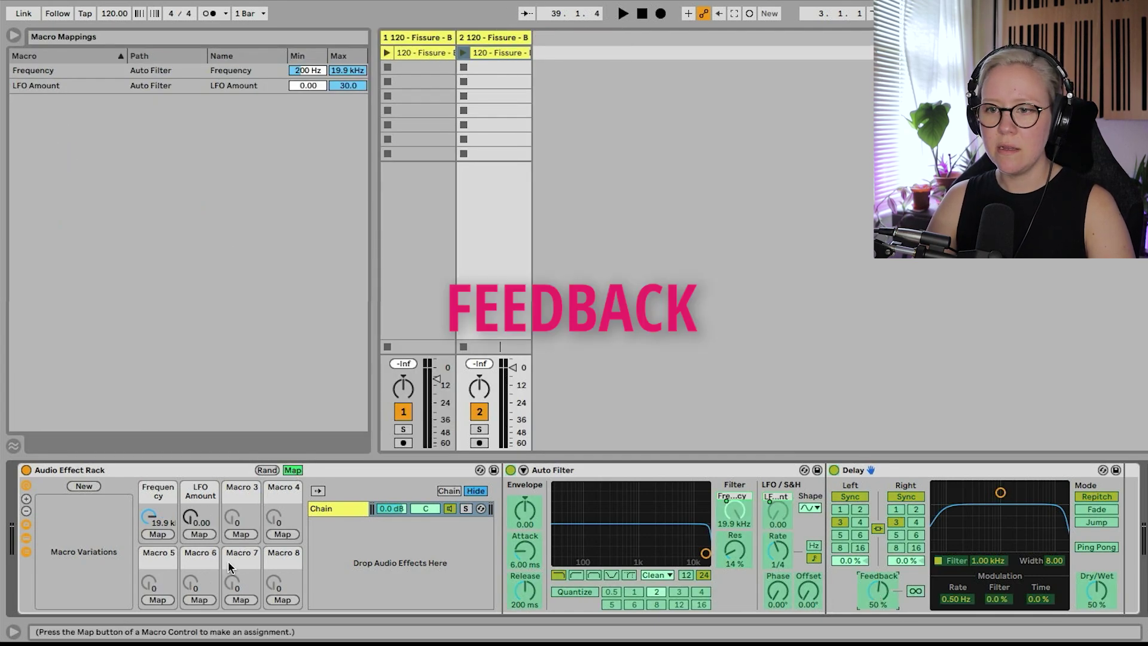
left_click(241, 534)
left_click(1097, 591)
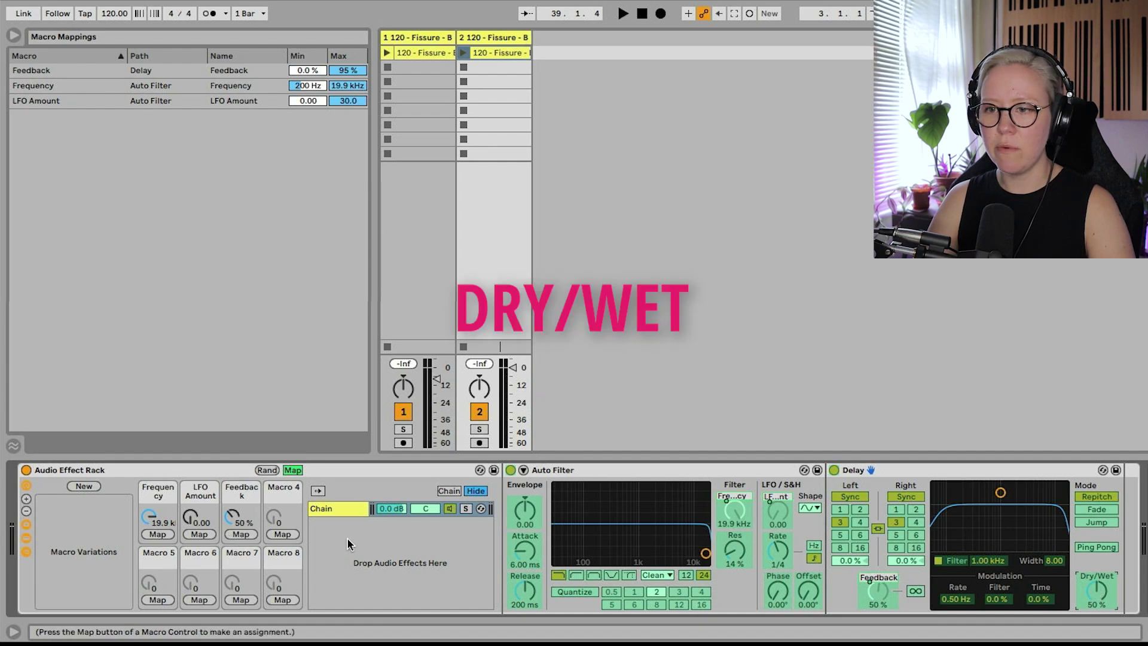
left_click(282, 534)
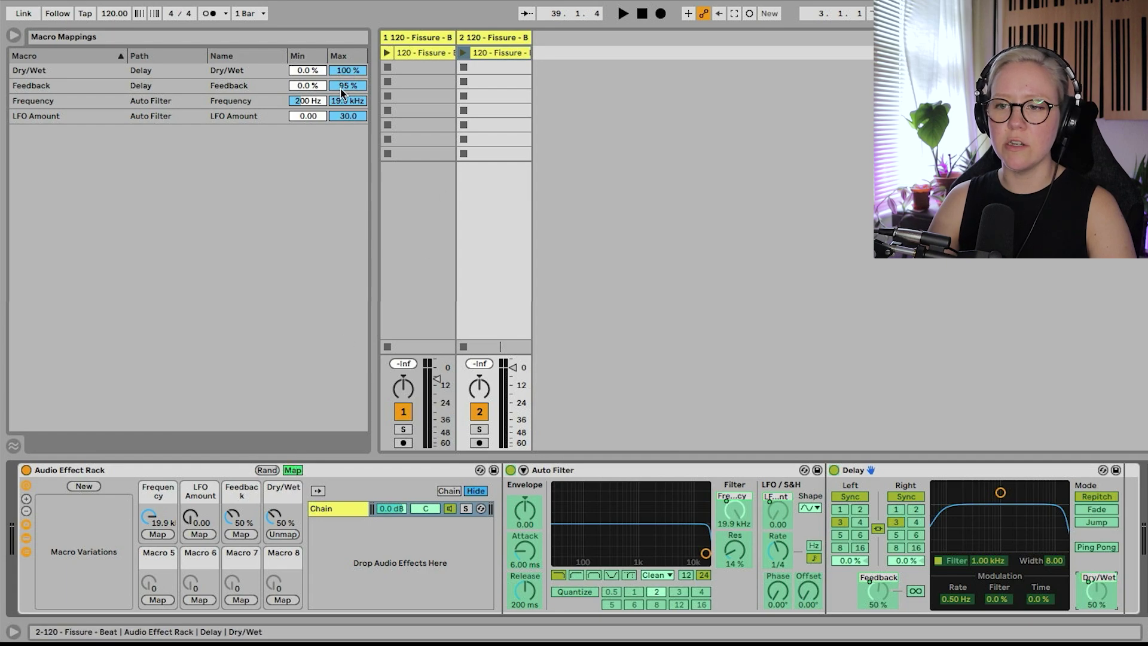
- Exit Map mode and reduce the rack to four macros
left_click(293, 471)
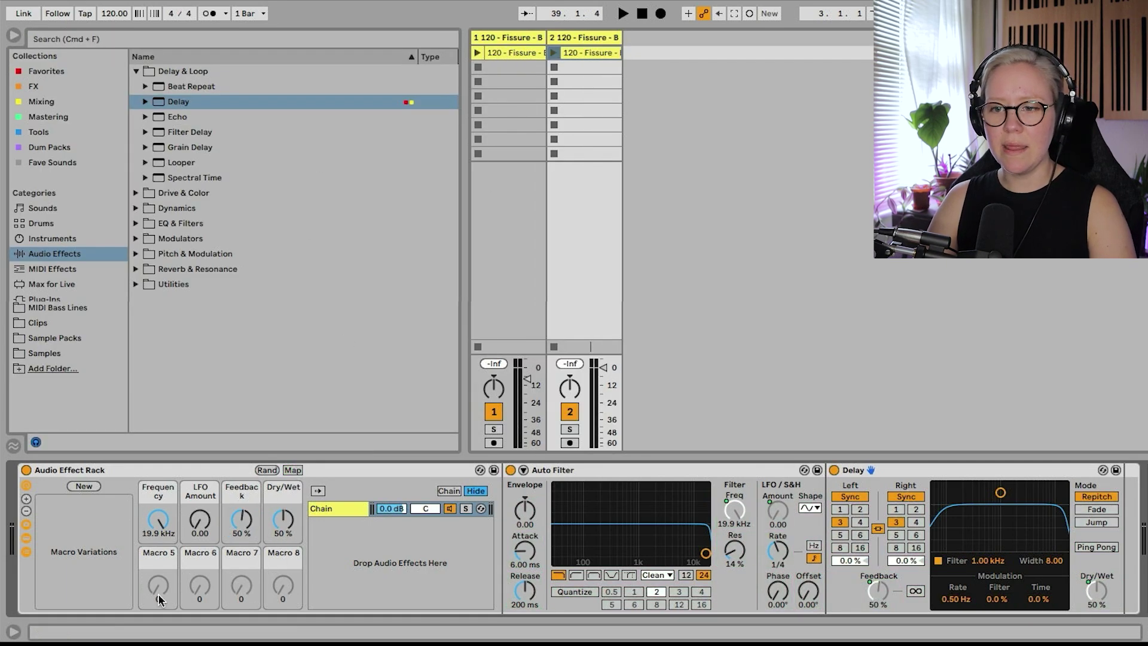
left_click(26, 511)
left_click(26, 512)
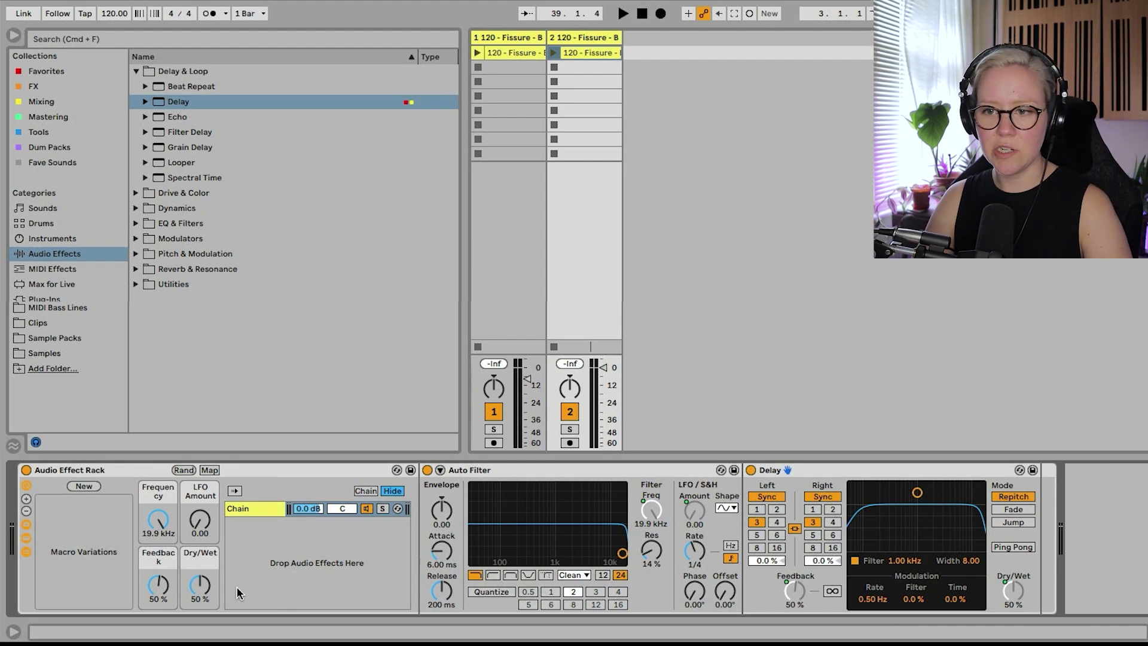
- Colour the Dry/Wet and Feedback macros yellow and the LFO Amount macro aqua
right_click(189, 567)
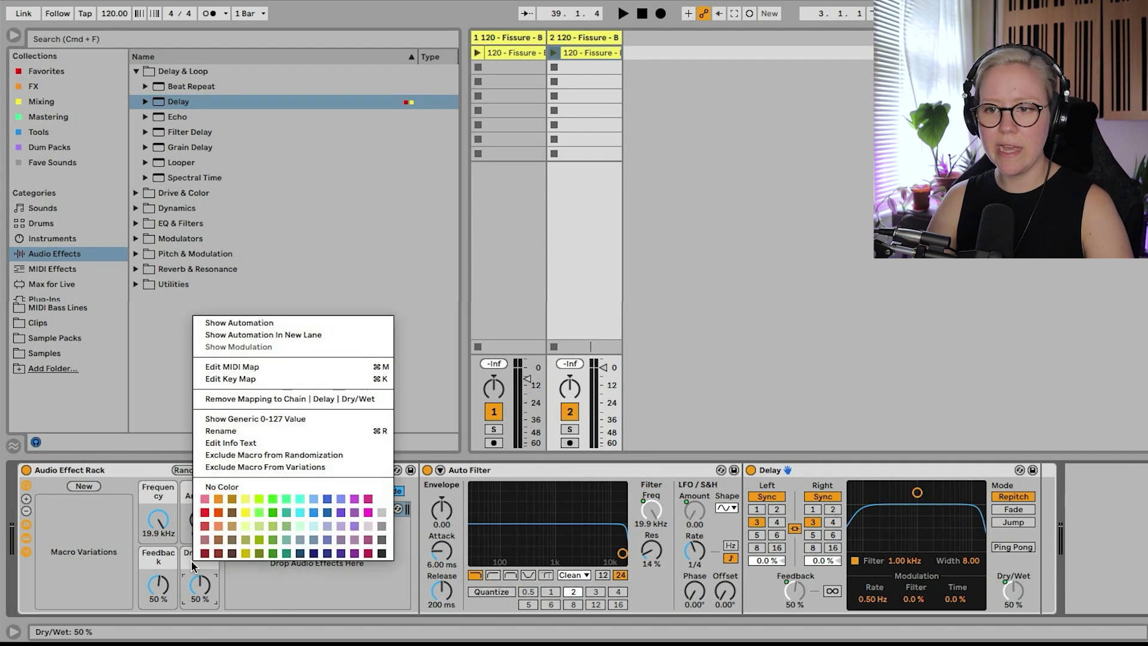
left_click(254, 528)
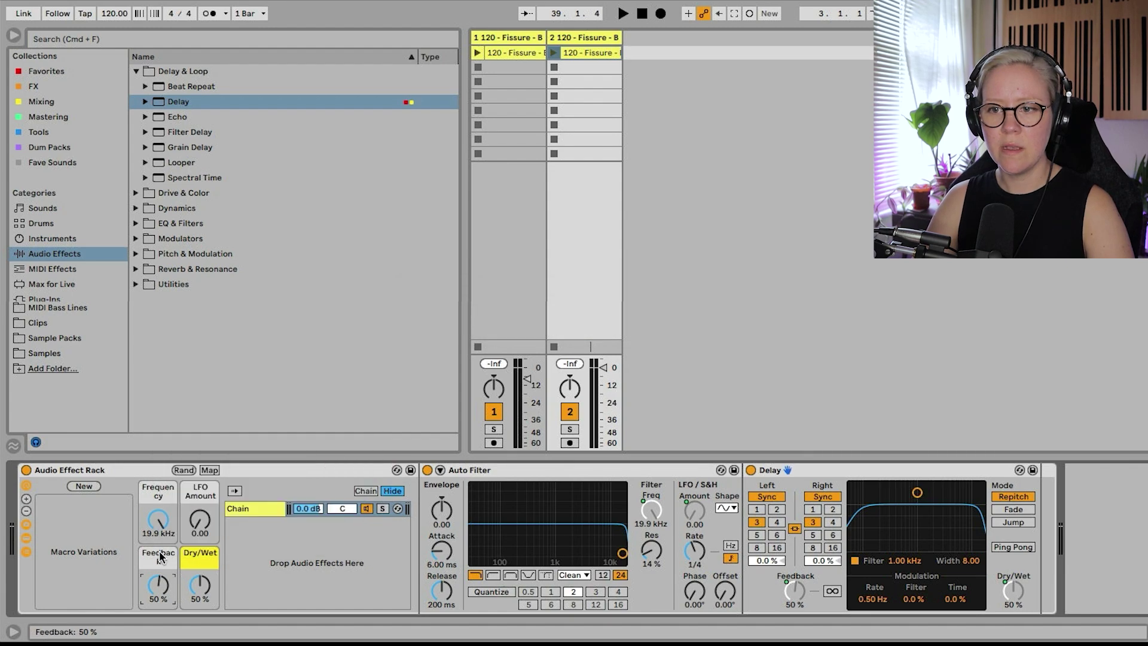
right_click(162, 560)
left_click(217, 505)
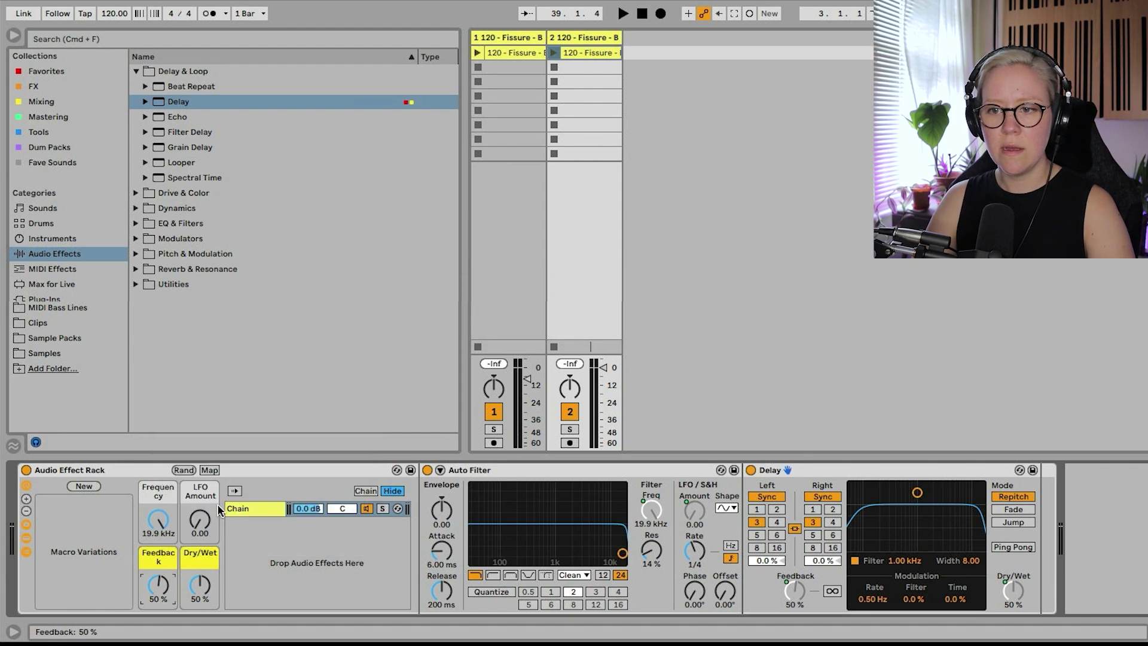
right_click(217, 503)
left_click(304, 445)
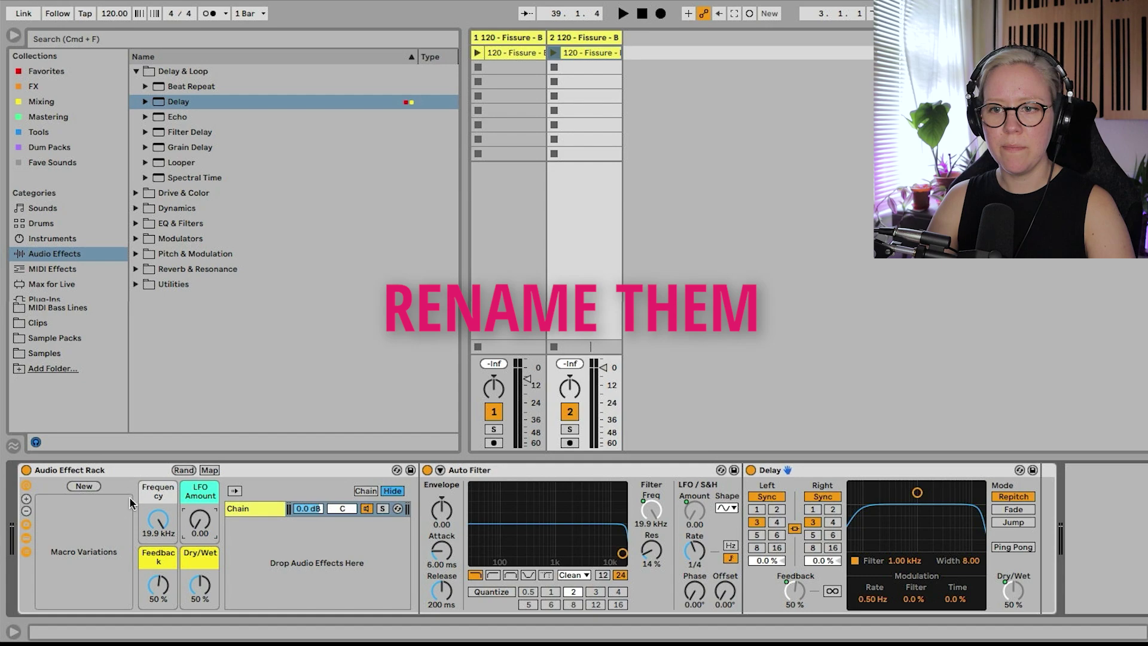
- Colour the Frequency macro aqua and rename the Feedback macro to 'Feedb.'
right_click(148, 499)
left_click(258, 431)
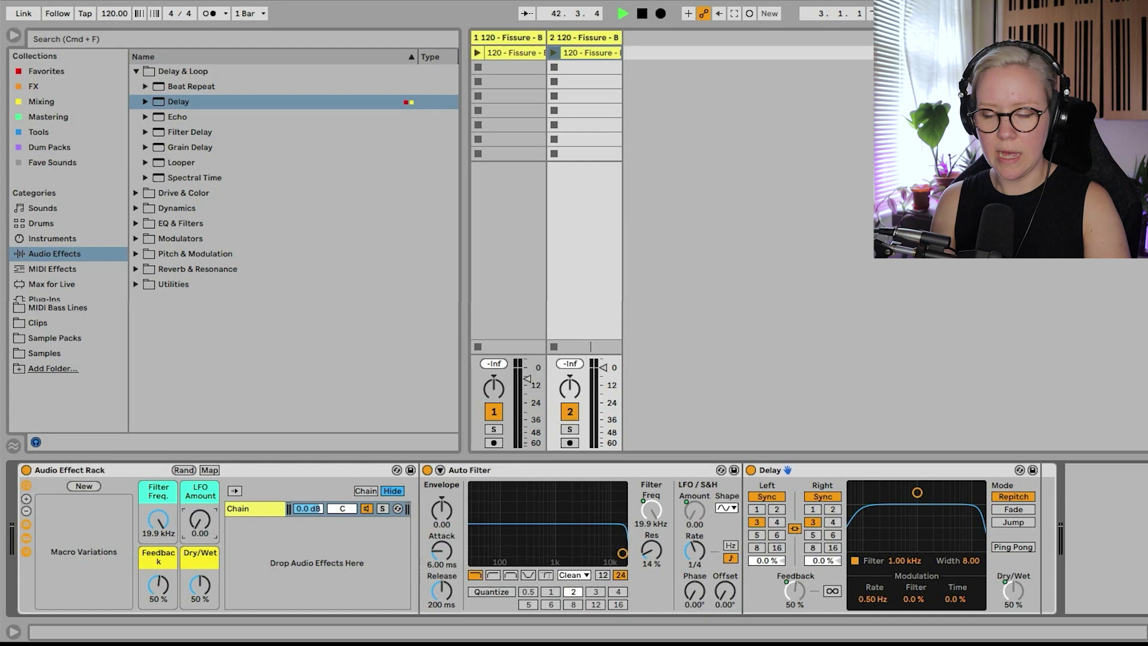
left_click(166, 560)
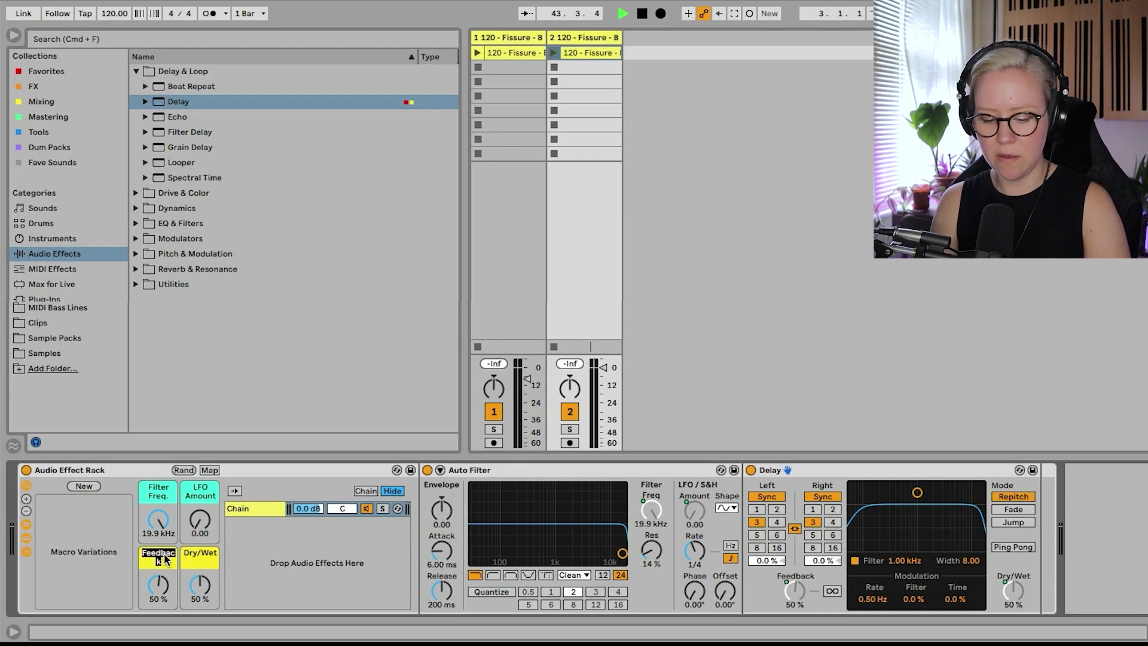
type("Feed")
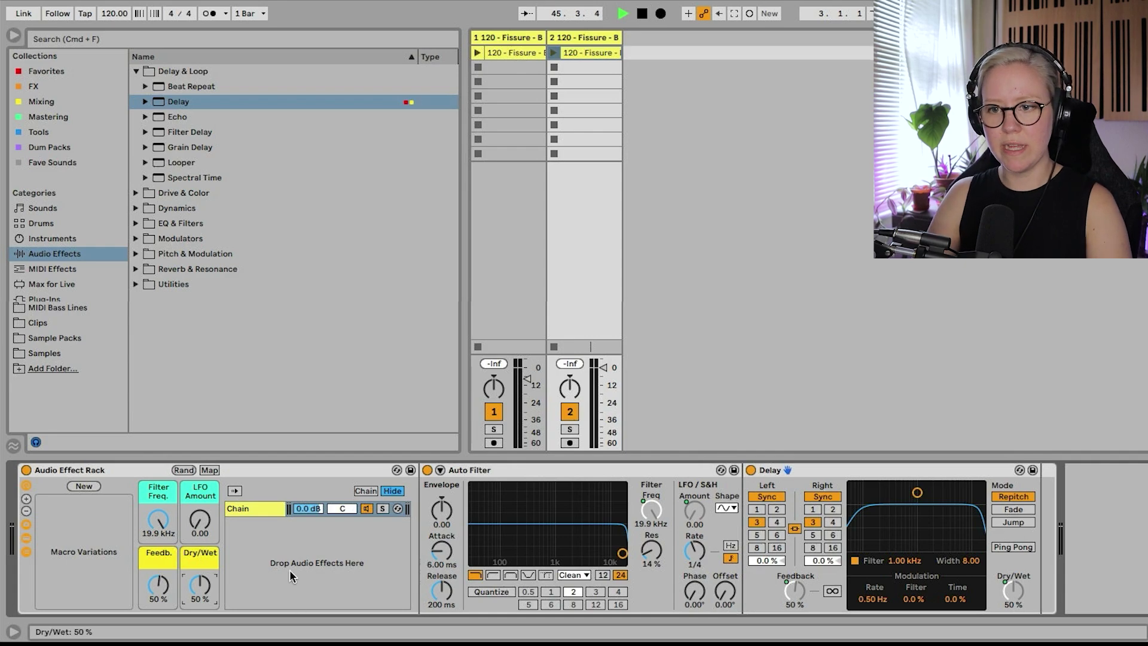
- Rename the Dry/Wet macro to 'Delay Dry/Wet' and store the settings as Variation 1
left_click(203, 561)
key("super+r")
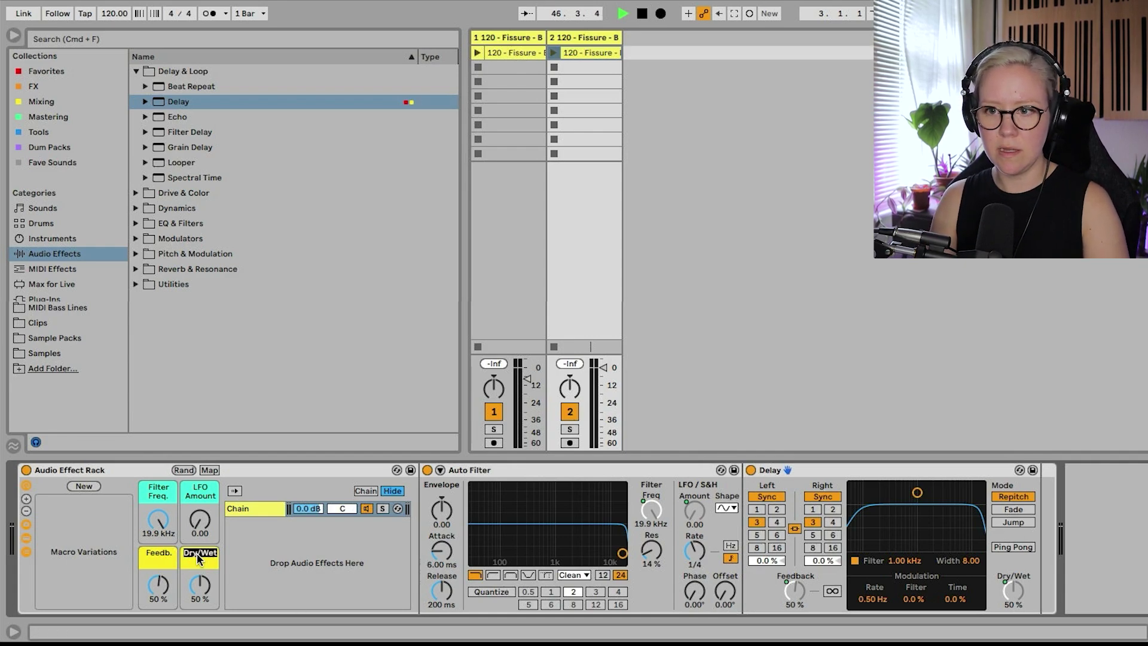
type("Delay")
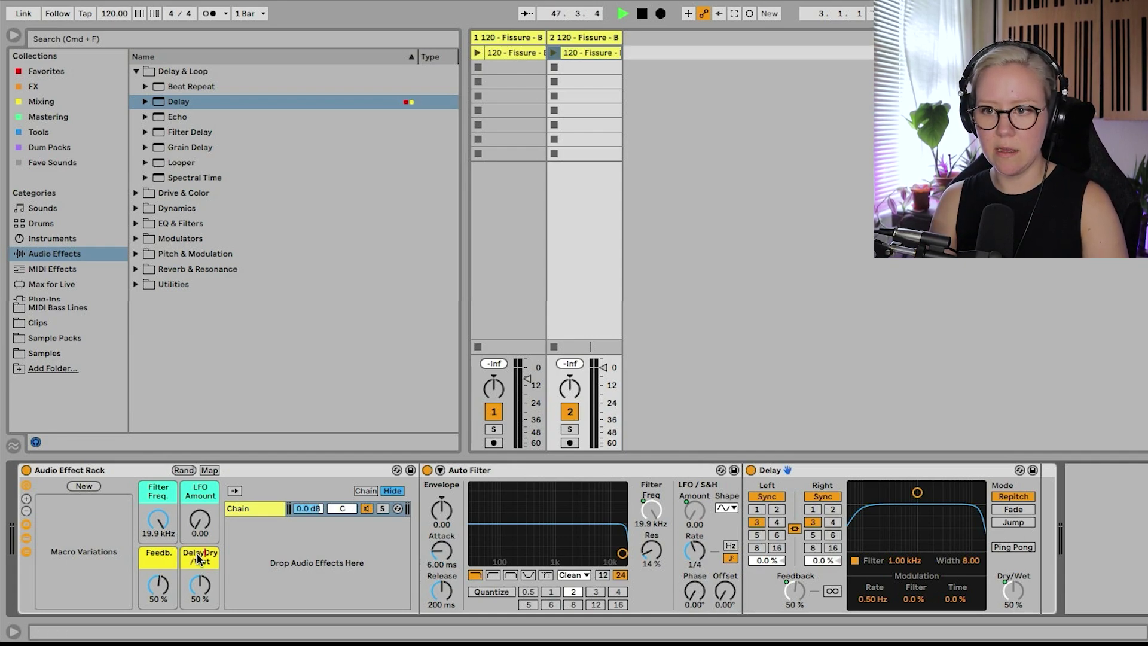
left_click(297, 598)
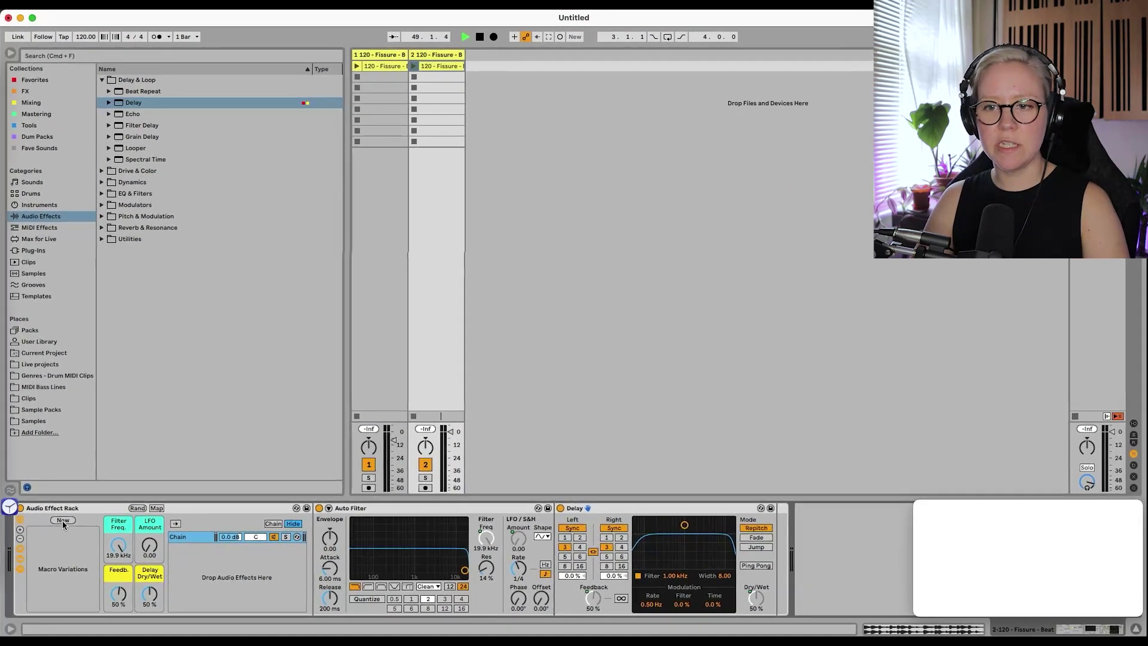
left_click(62, 521)
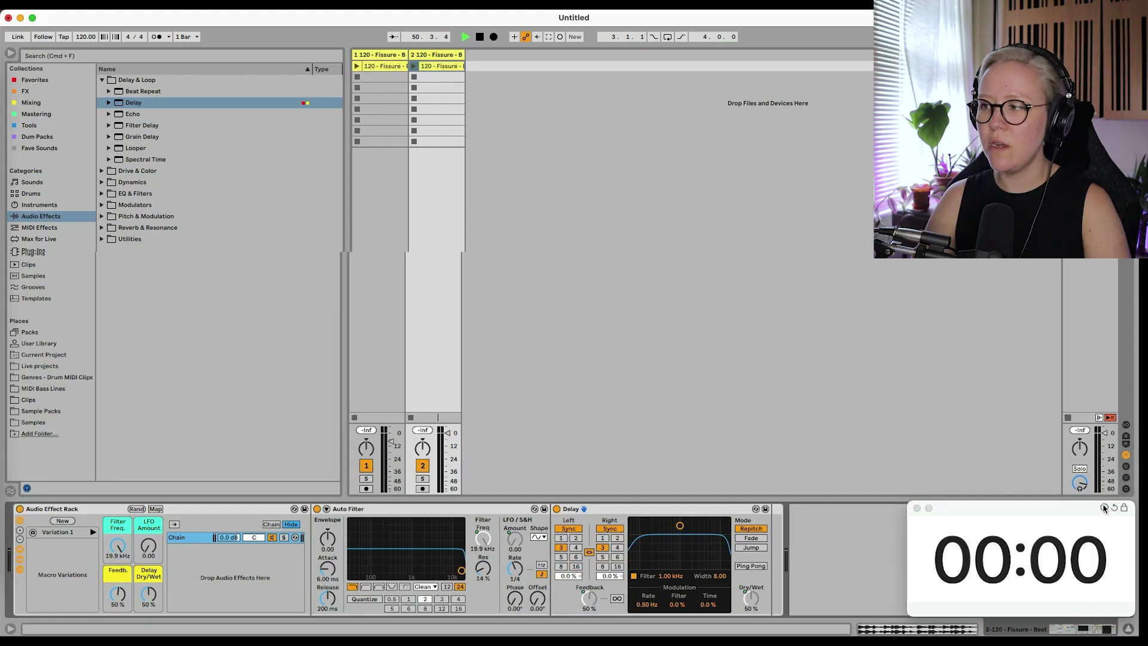
- Set LFO Amount to 20.1, Feedb. and Delay Dry/Wet to 0%, and Filter Freq. to 2.03 kHz
left_click(941, 557)
scroll(940, 556, "up", 4)
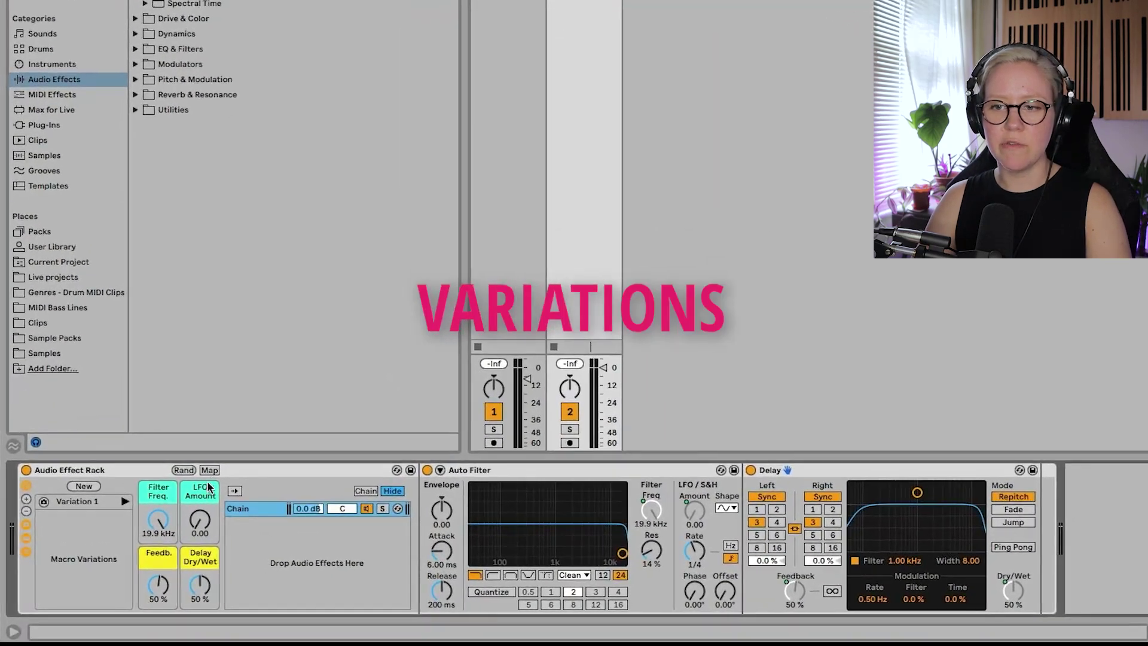
left_click_drag(150, 545, 151, 527)
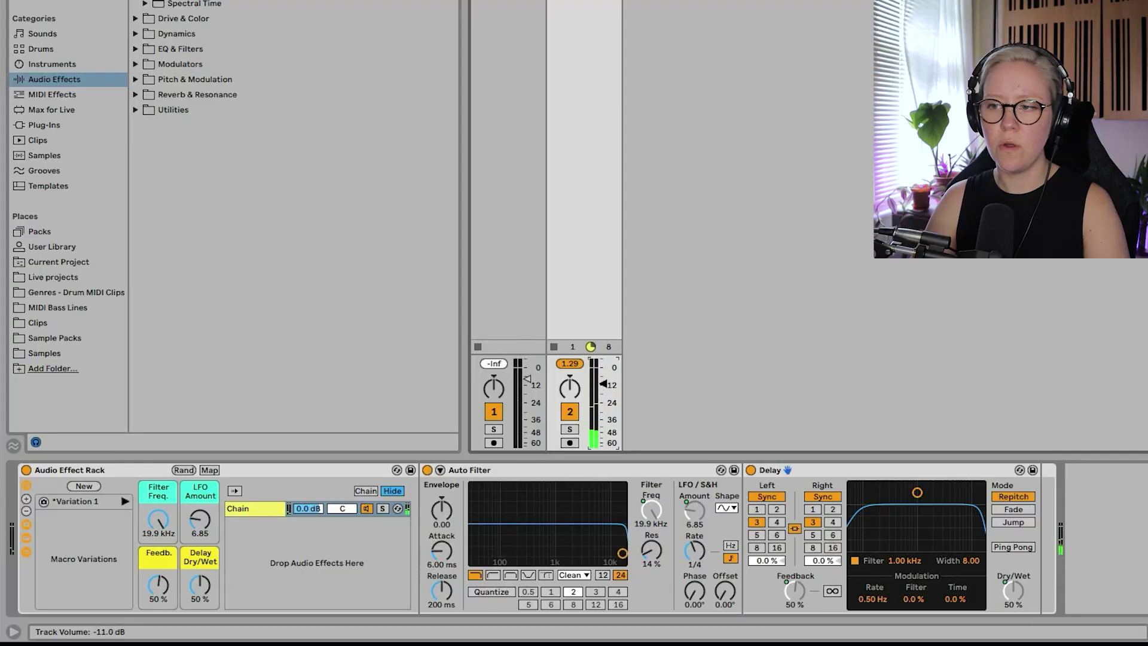
left_click_drag(201, 522, 201, 513)
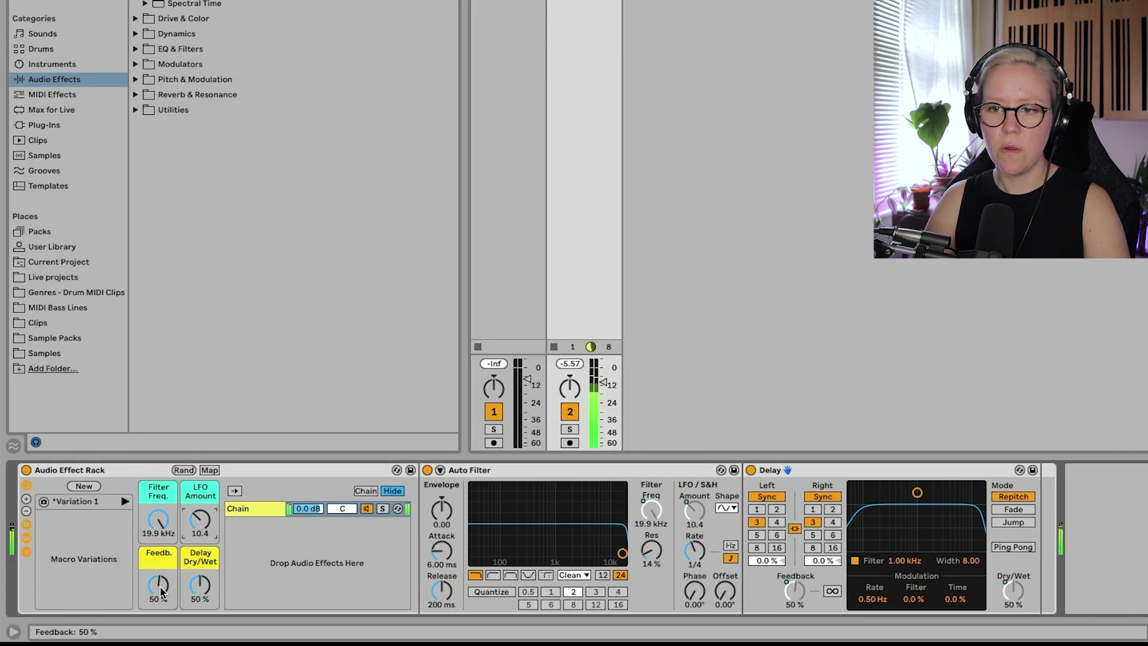
left_click_drag(158, 585, 201, 604)
left_click(159, 584)
left_click(200, 522)
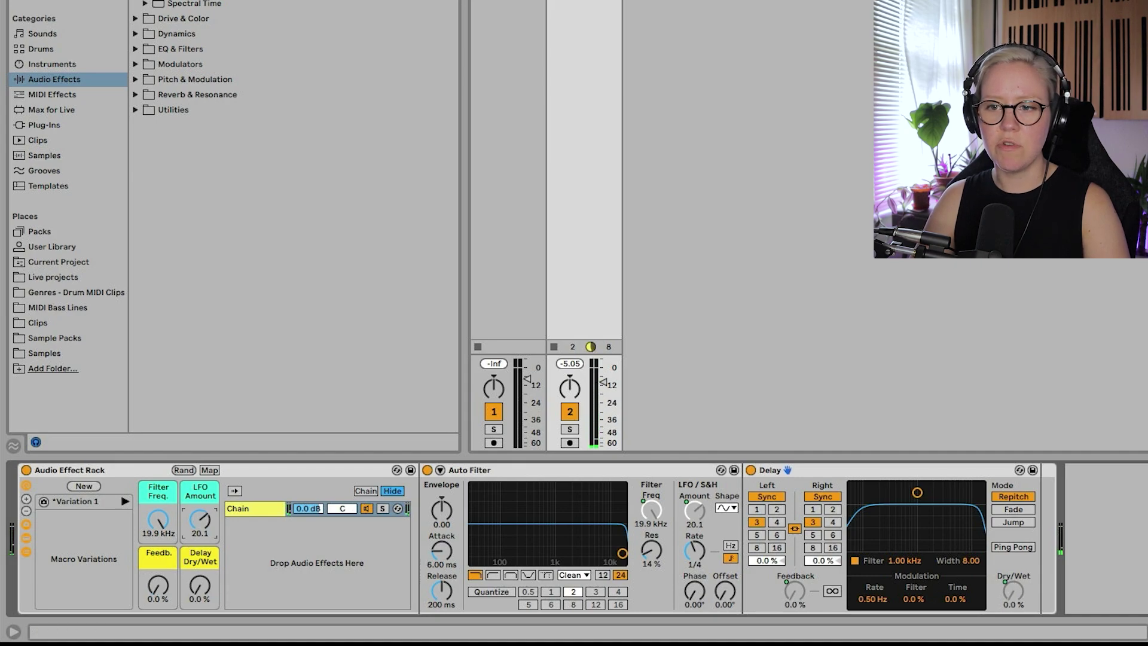
left_click_drag(160, 524, 160, 544)
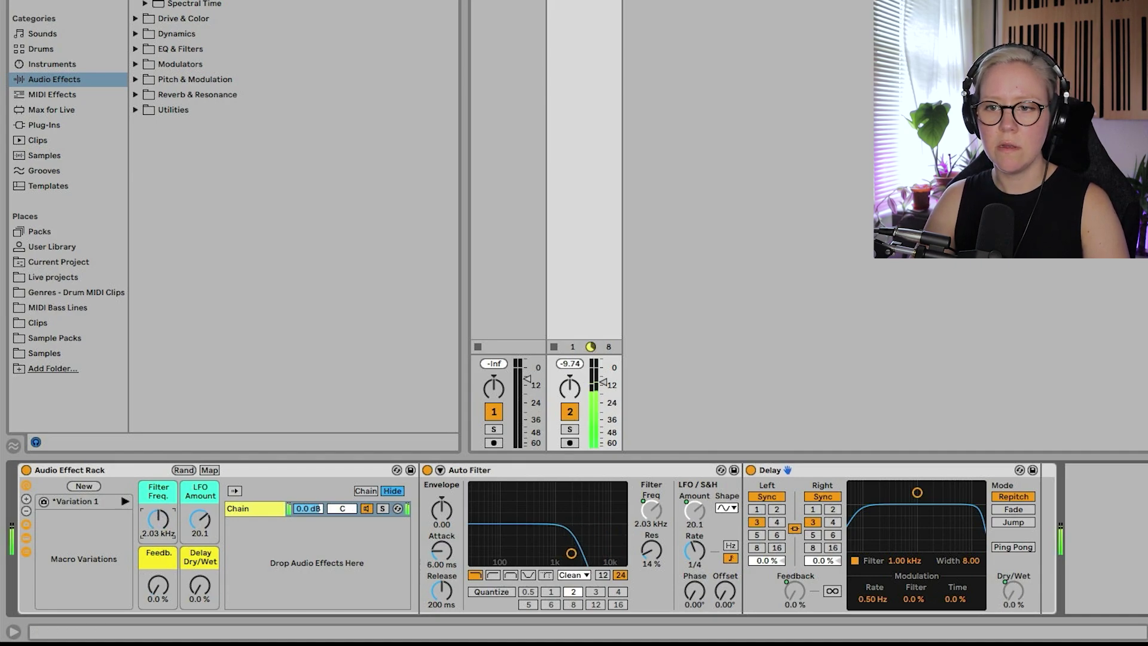
- Name the first macro variation 'LFO' and add a new variation
left_click(90, 503)
key("ctrl+r")
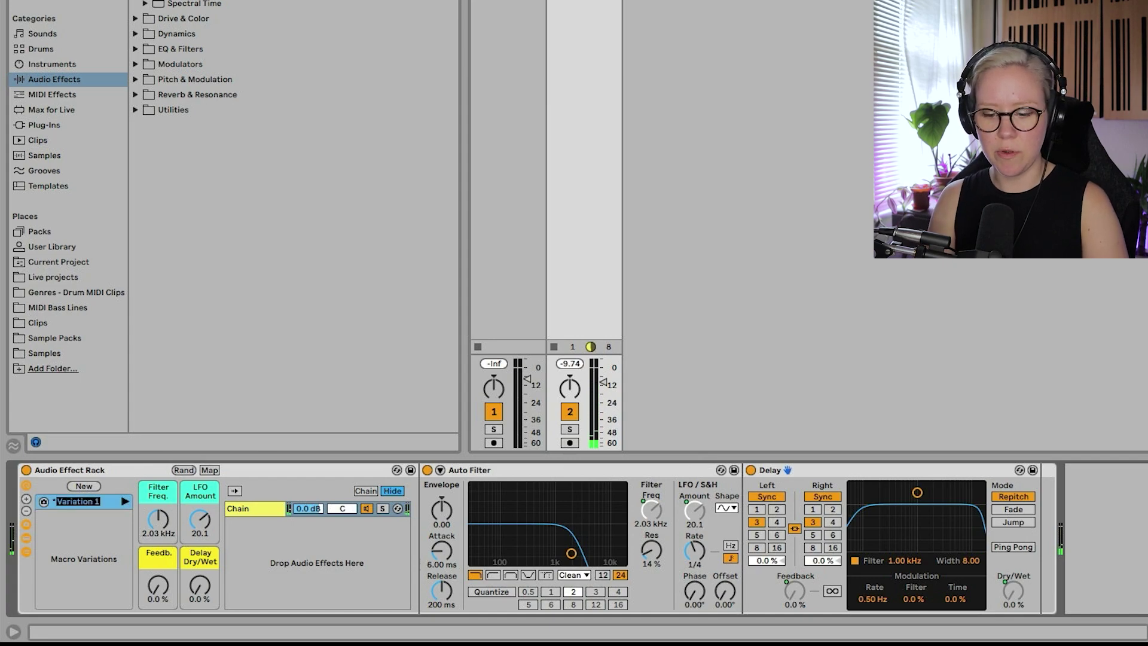
type("LFO")
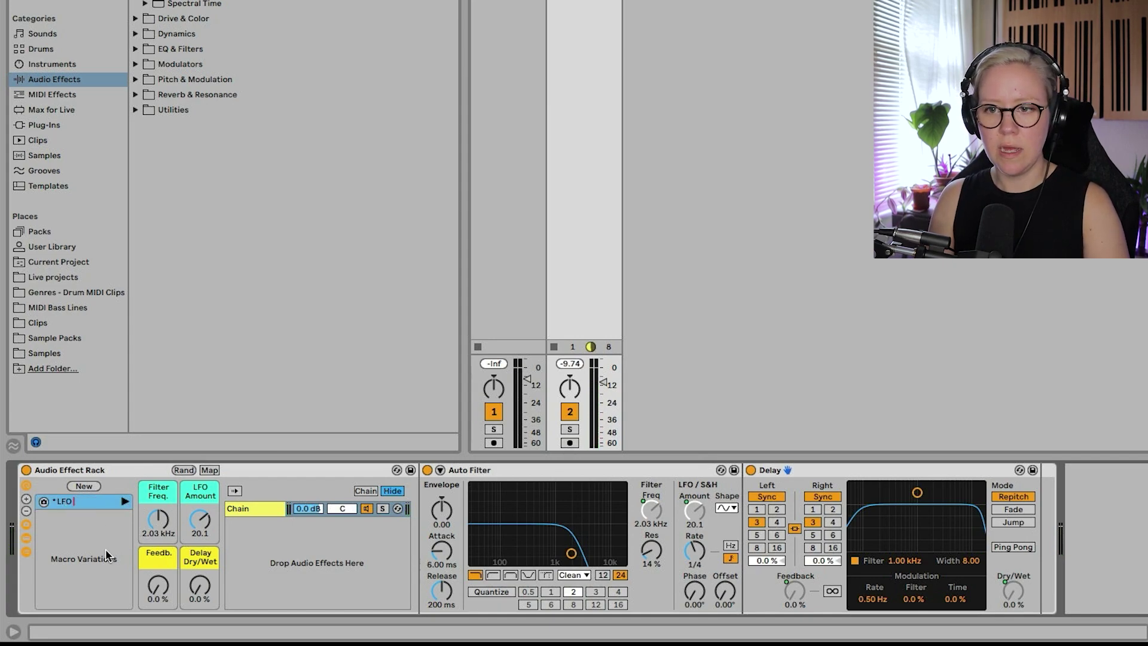
left_click(87, 487)
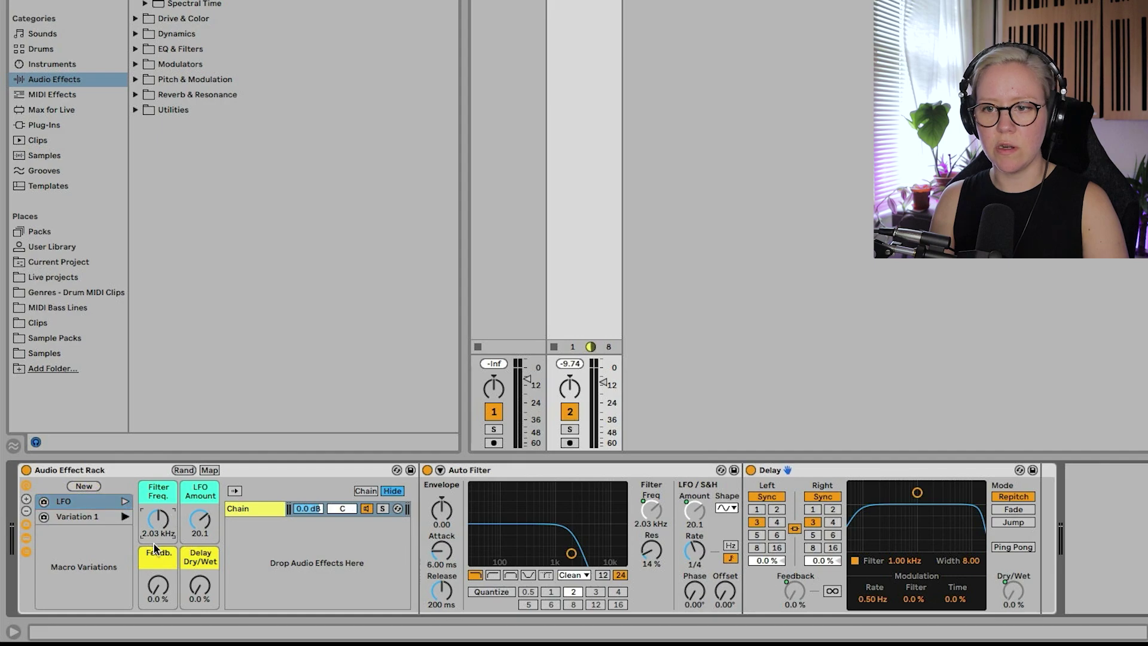
- Make a 'Delay' variation with Filter Freq. 19.9 kHz and LFO Amount 0.00, then recall both variations
left_click_drag(158, 519, 158, 478)
left_click_drag(201, 519, 200, 559)
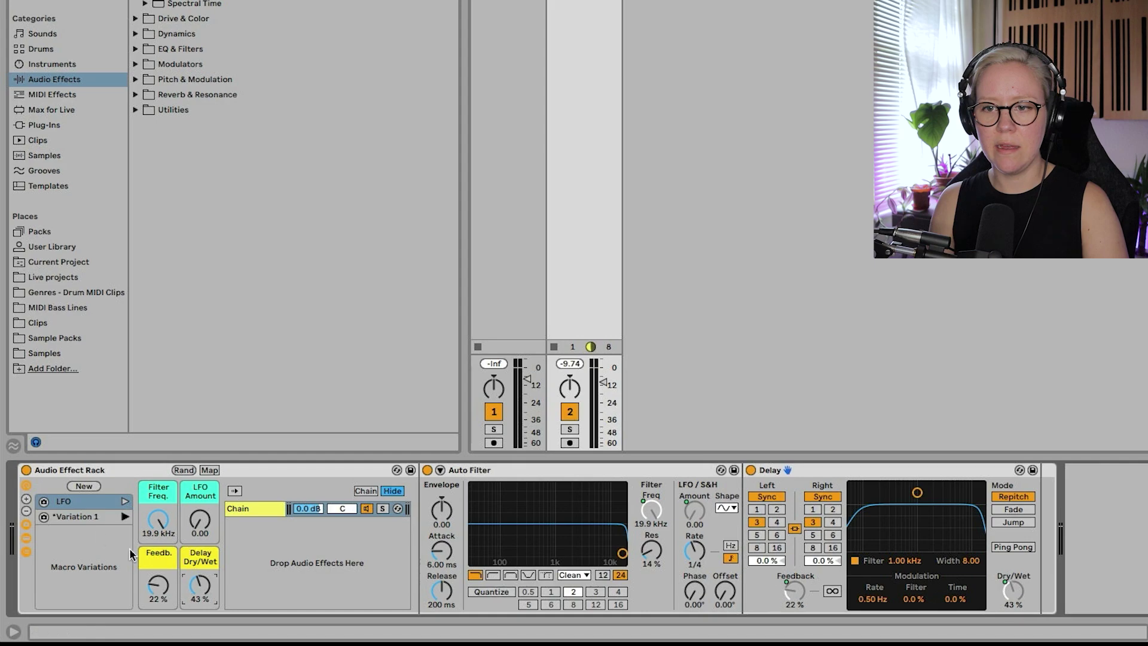
left_click(80, 516)
key("ctrl+r")
type("D")
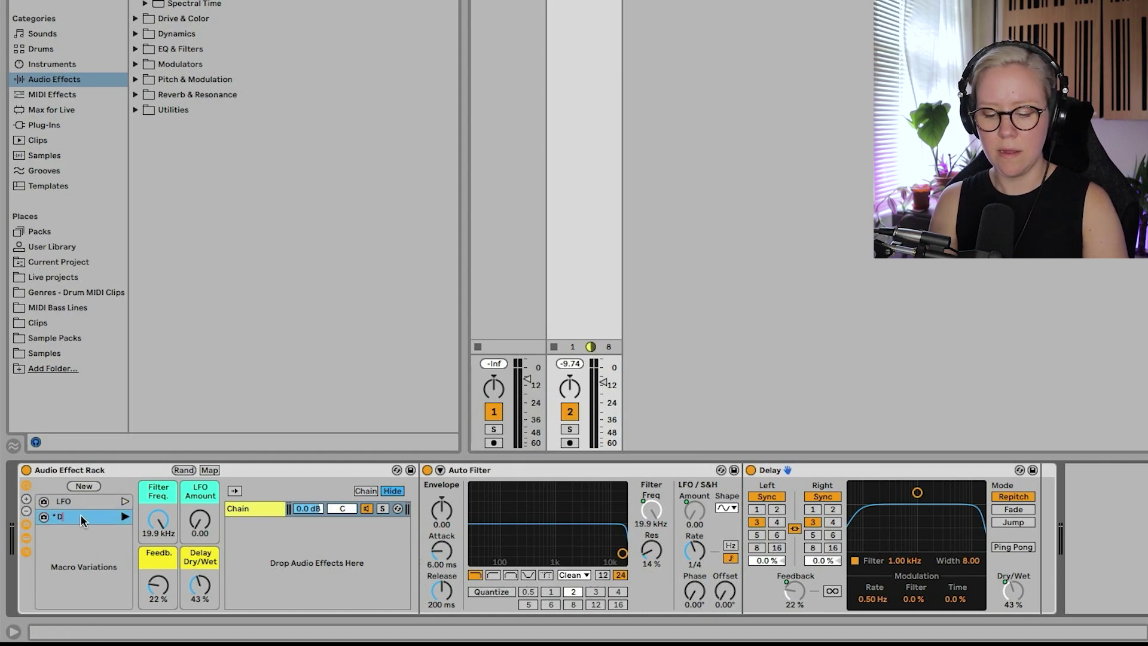
type("elay")
key("Return")
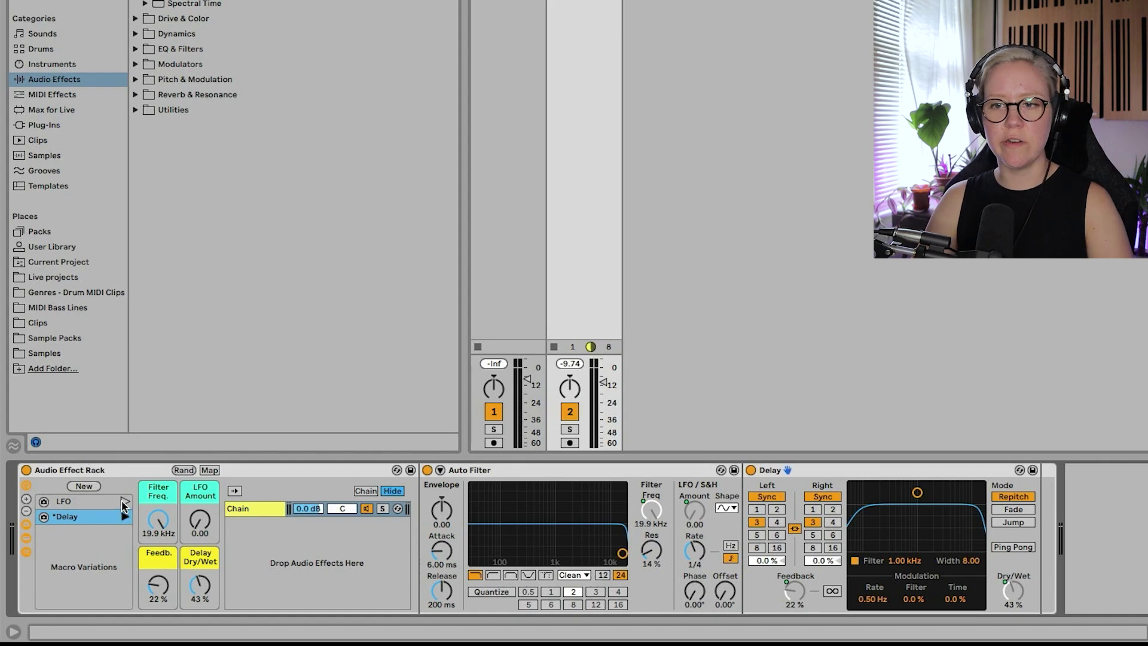
left_click(125, 501)
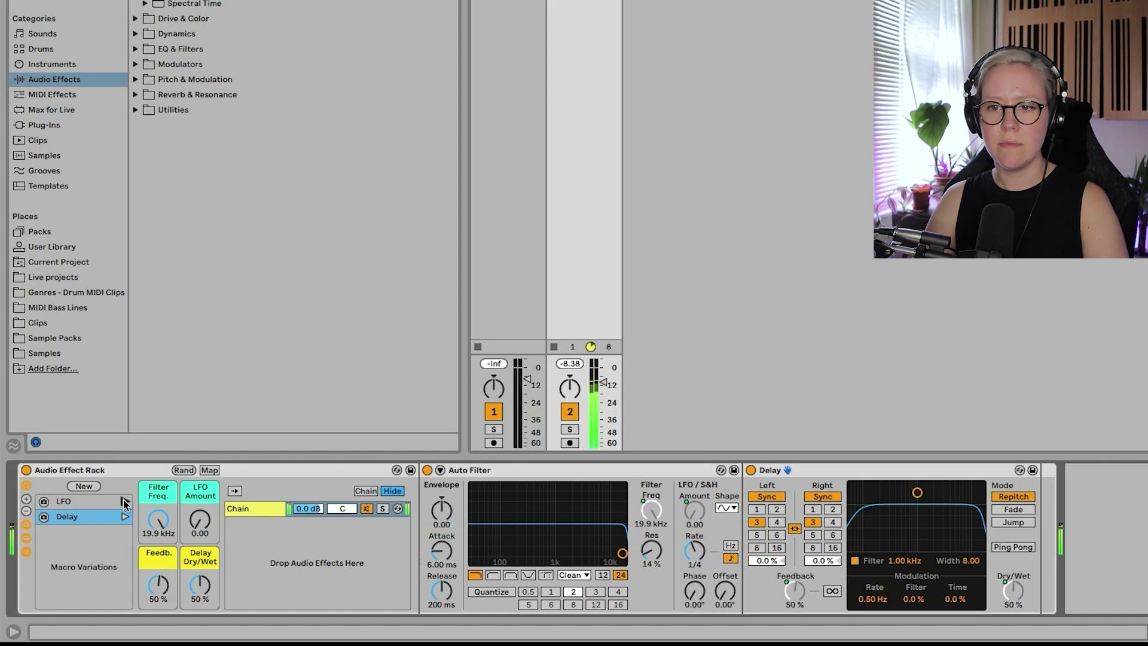
left_click(125, 515)
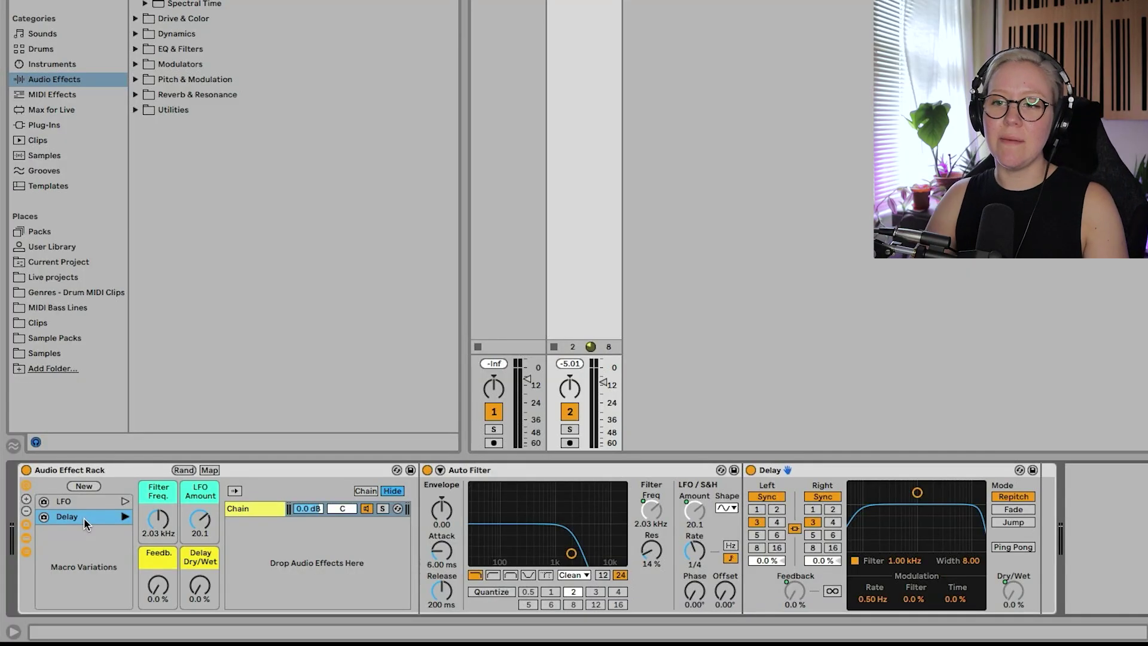
- Collapse the Auto Filter and Delay devices and hide the rack's chain list
double_click(516, 470)
left_click(518, 470)
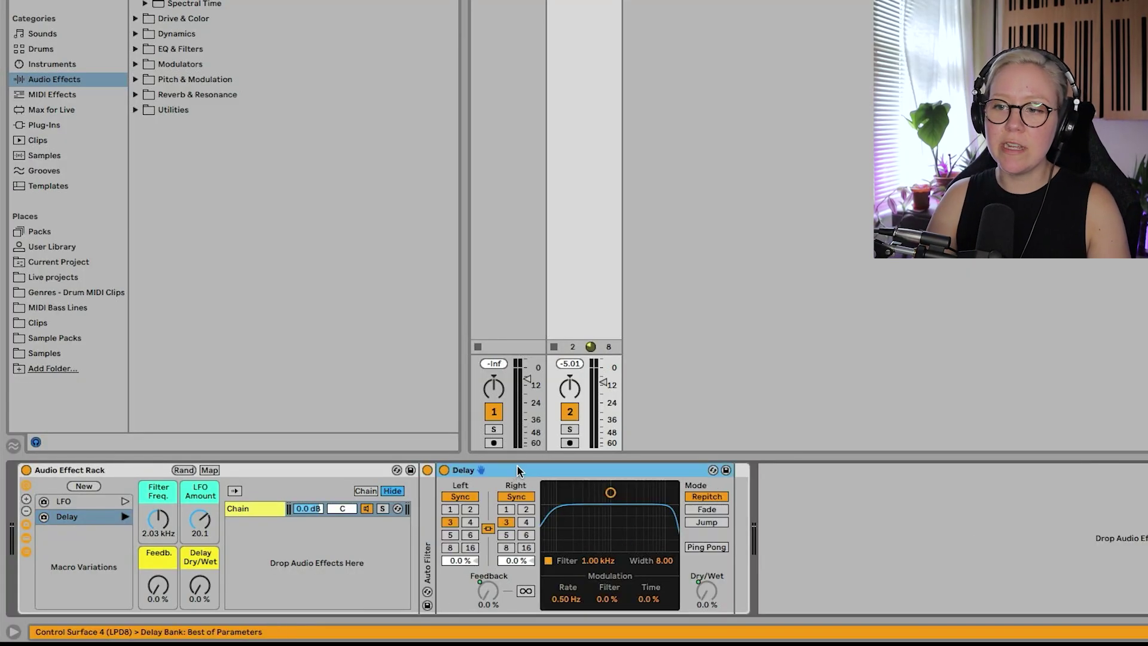
double_click(518, 470)
left_click(26, 525)
left_click(26, 527)
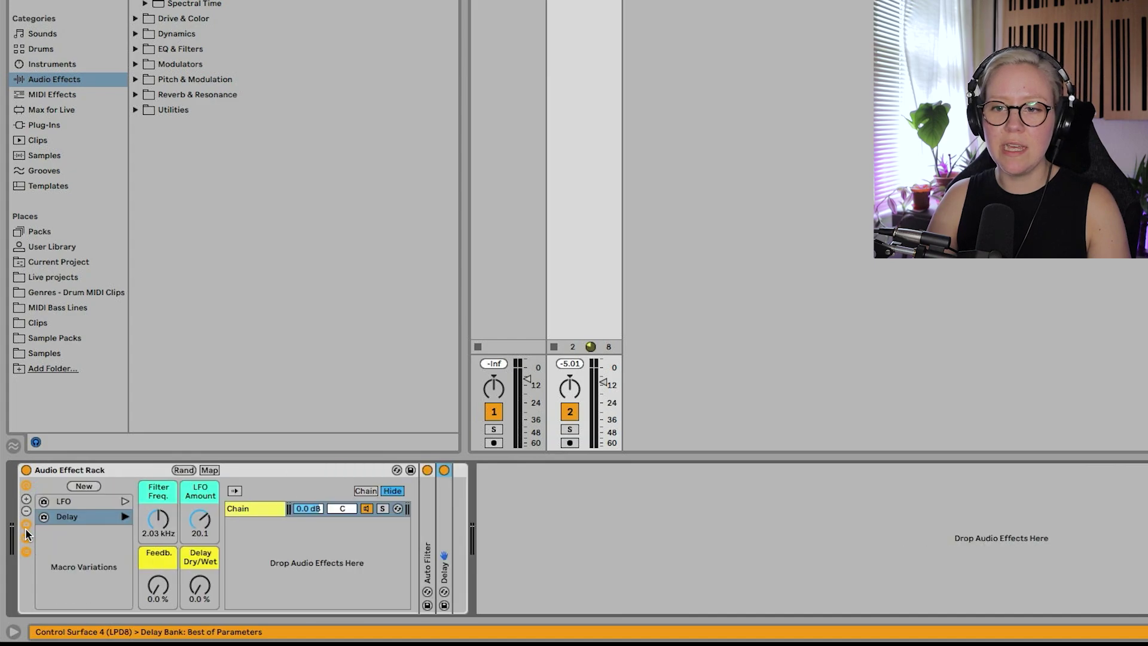
left_click(26, 551)
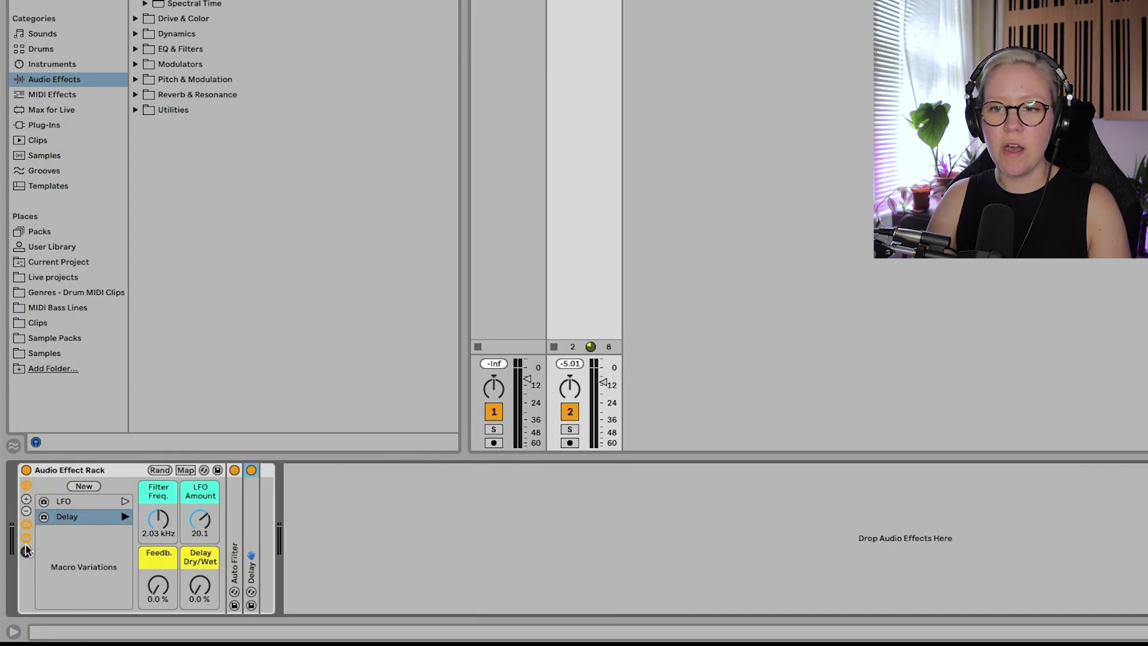